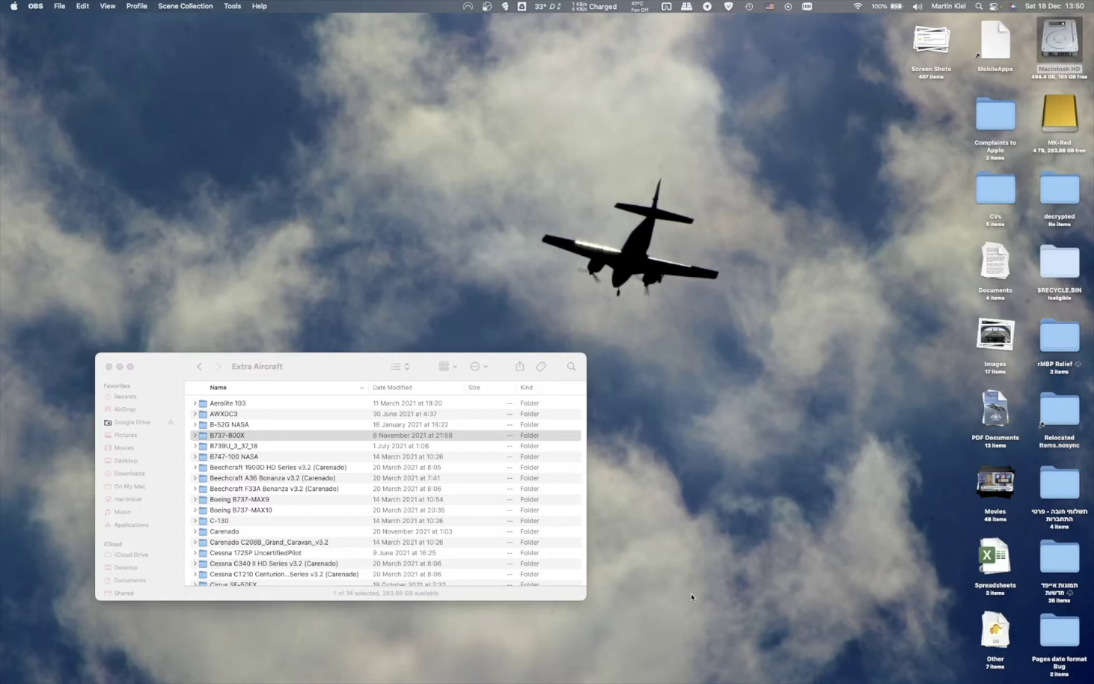
# Switch from the Finder Extra Aircraft window to Safari's Zibo Updater homepage
pyautogui.press('super+Tab')
pyautogui.press('super+Tab')
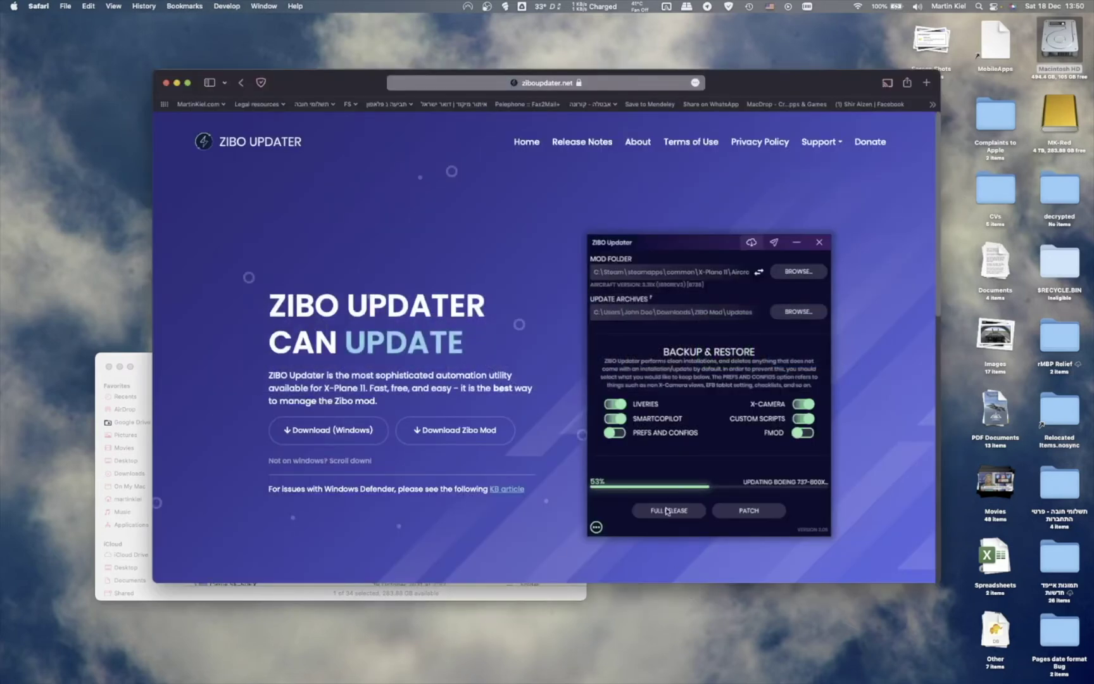
# Check the site address, then go to the Download Zibo Mod page listing Full Release 3.51 and Patch 3.51.7
pyautogui.click(614, 85)
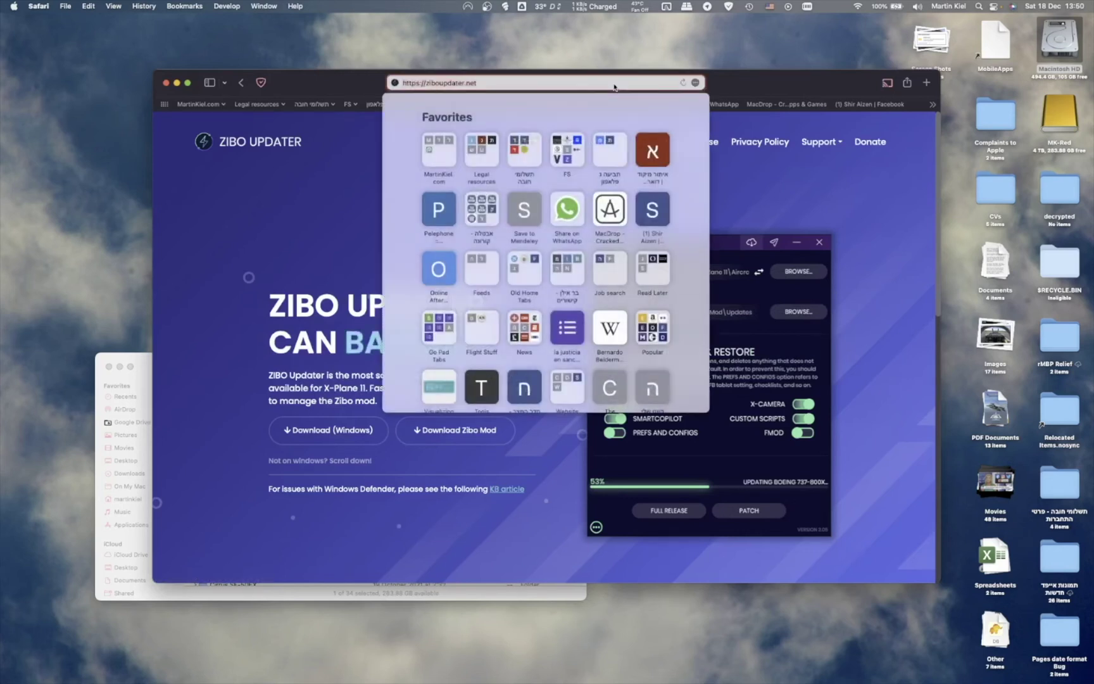
pyautogui.click(321, 189)
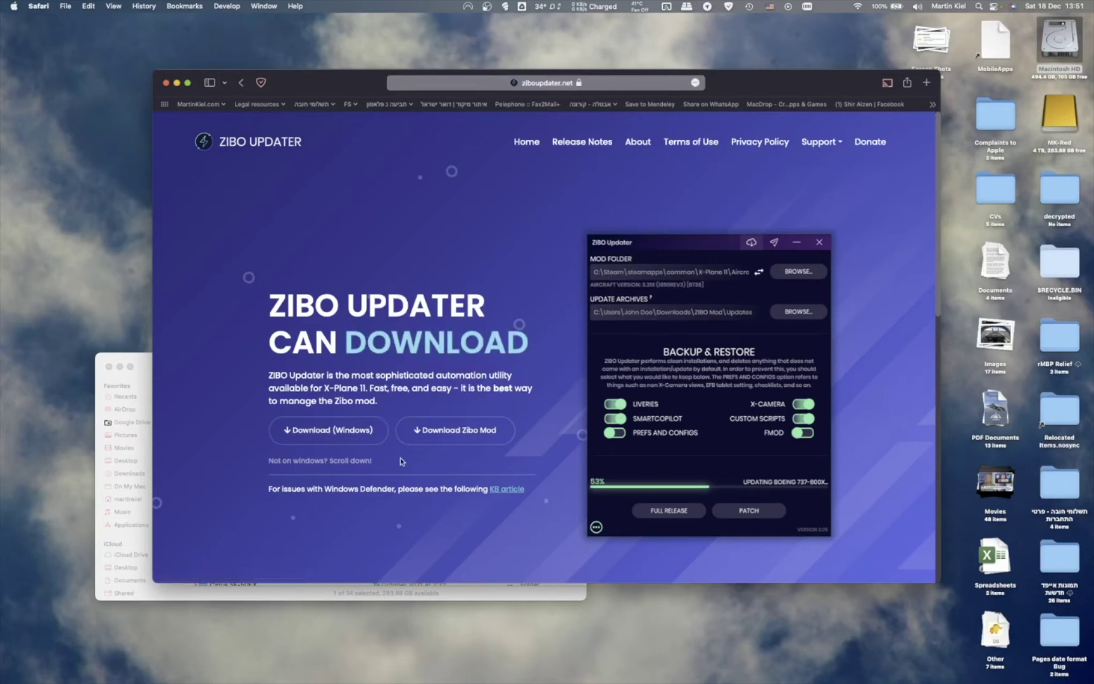
pyautogui.click(434, 443)
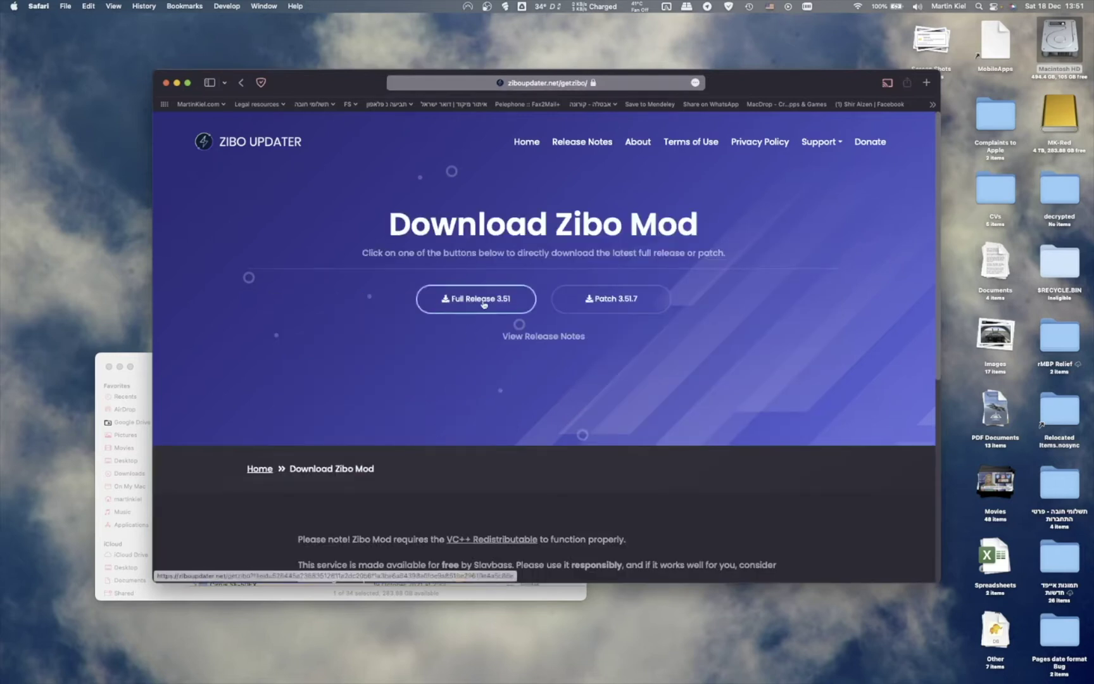
# Download Patch 3.51.7 as Zibo800X-3.51.7.zip (7.1 MB) and select it in Safari's downloads list
pyautogui.click(469, 309)
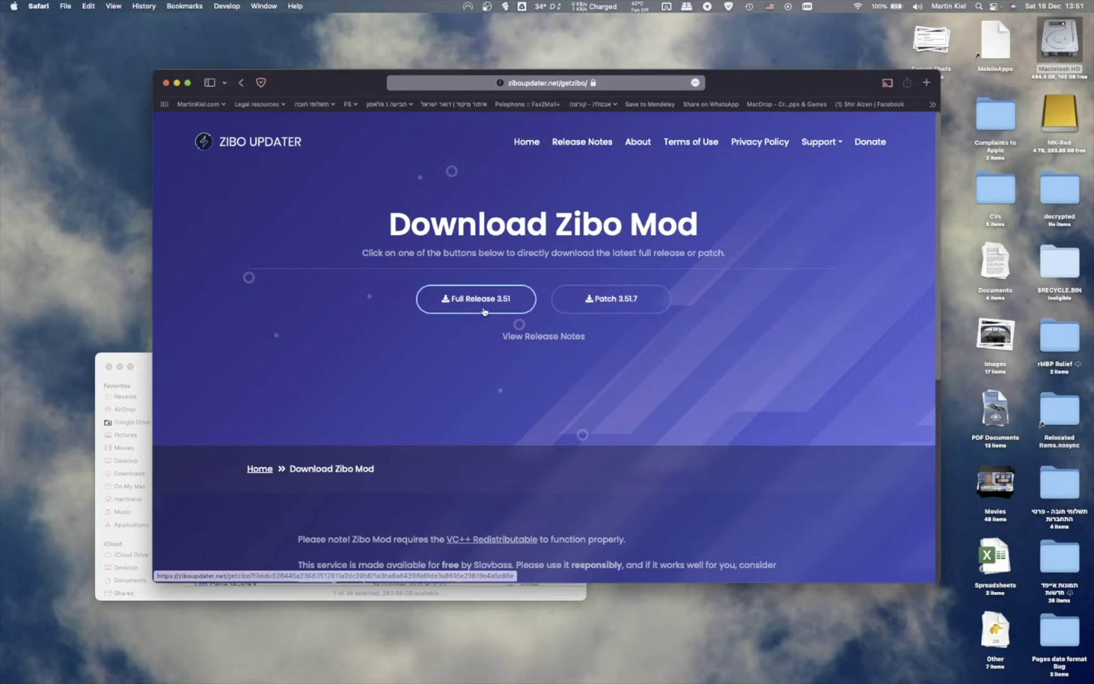
pyautogui.click(600, 307)
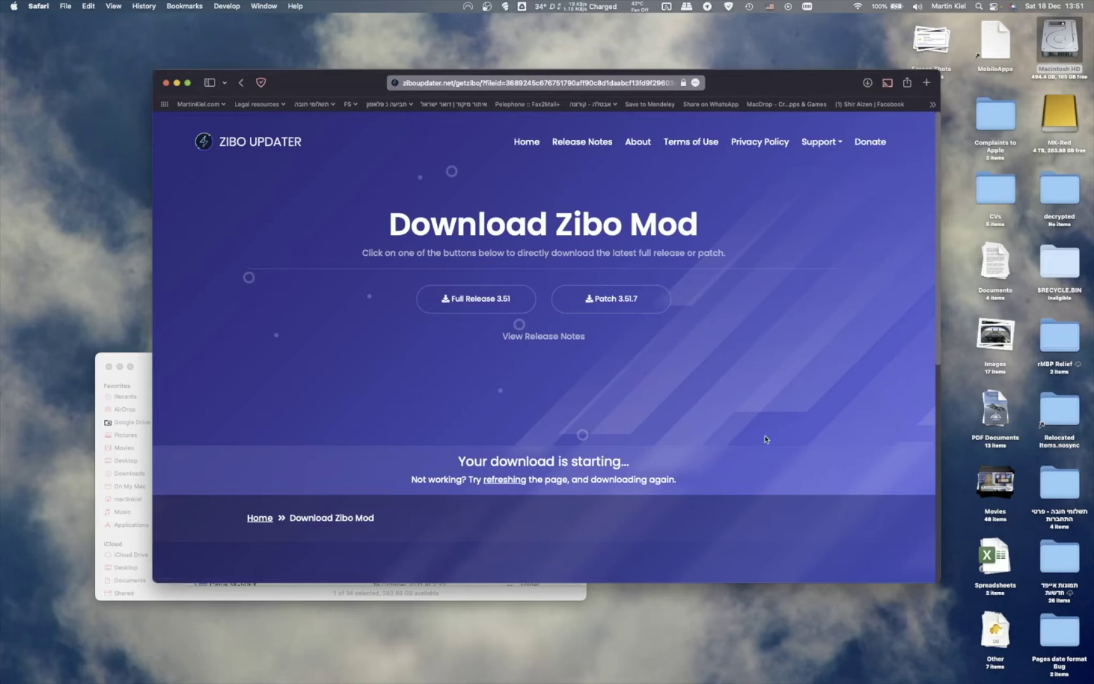
pyautogui.click(867, 82)
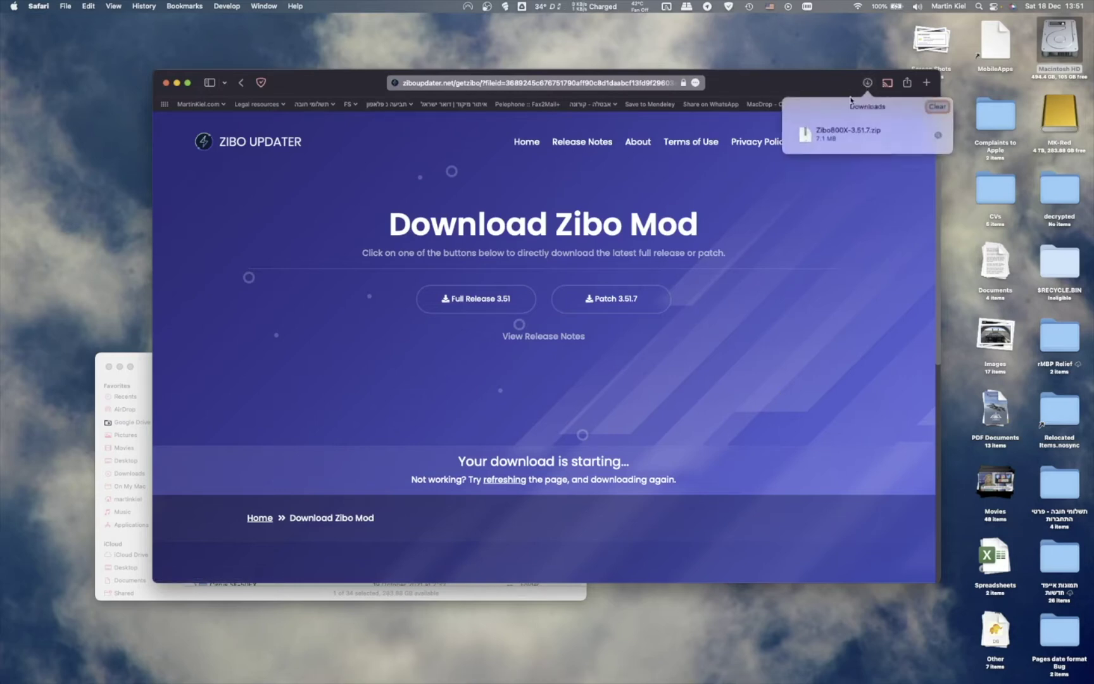
pyautogui.click(809, 135)
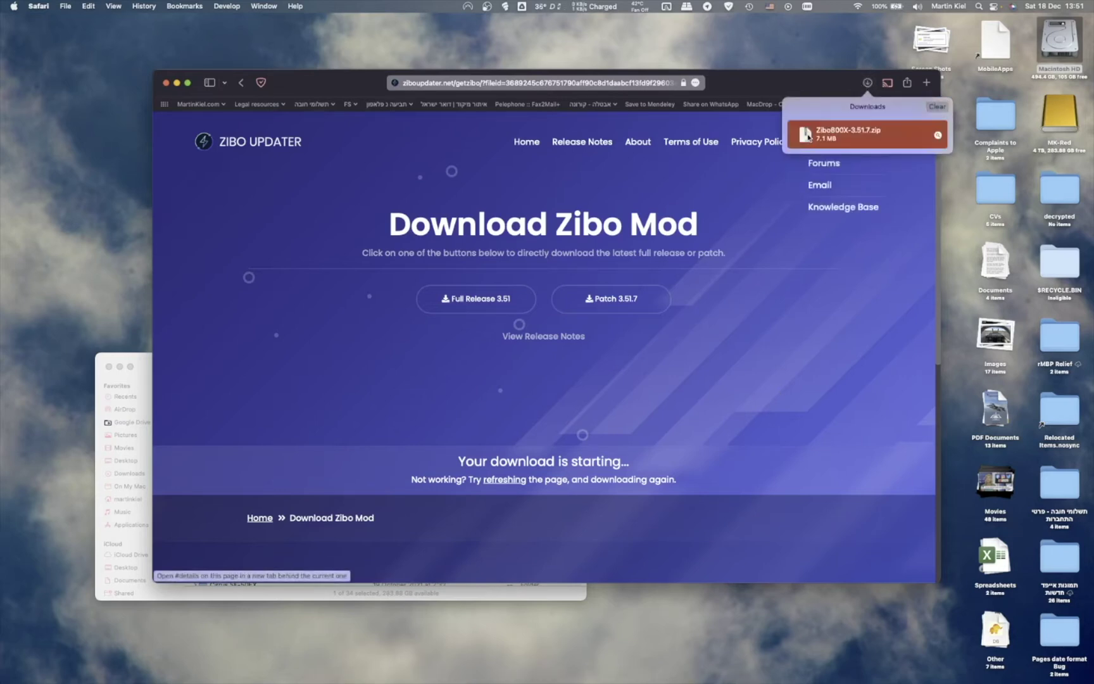
# Unzip Zibo800X-3.51.7.zip and open its seven-item folder beside the Extra Aircraft window
pyautogui.doubleClick(808, 135)
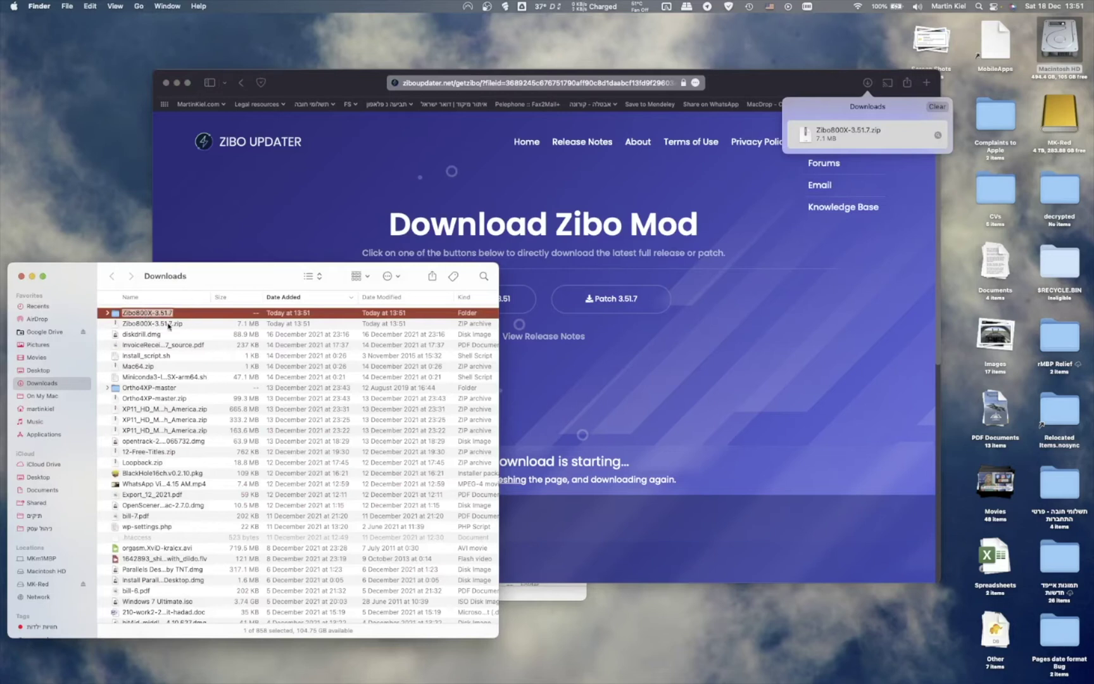
pyautogui.click(169, 324)
pyautogui.click(160, 313)
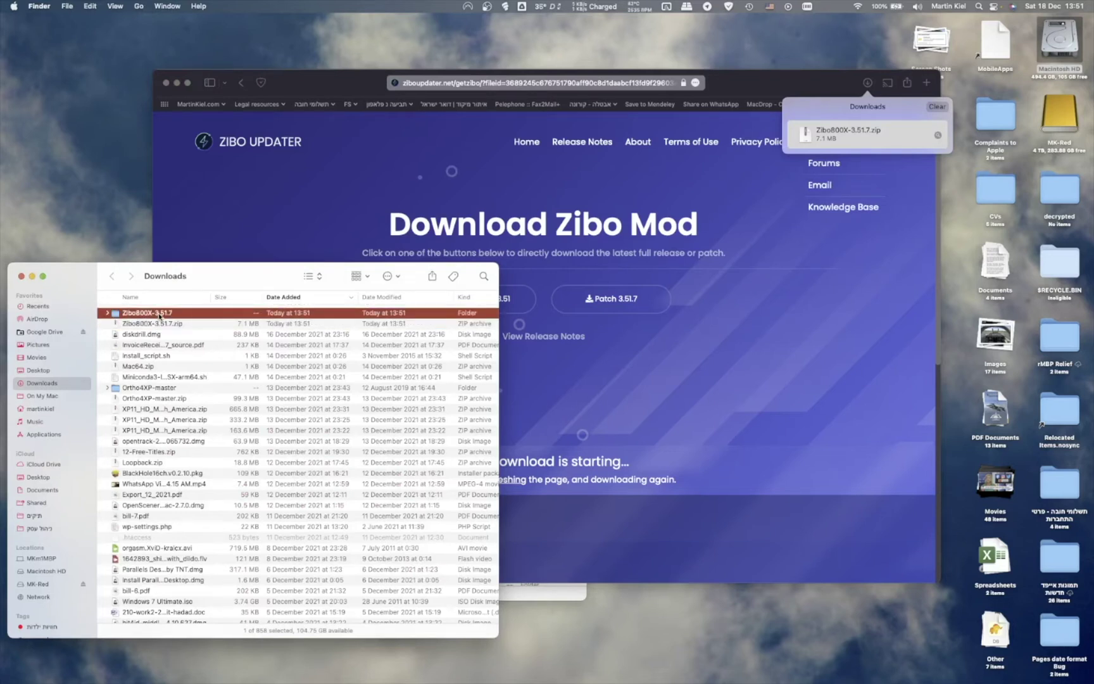
pyautogui.doubleClick(159, 314)
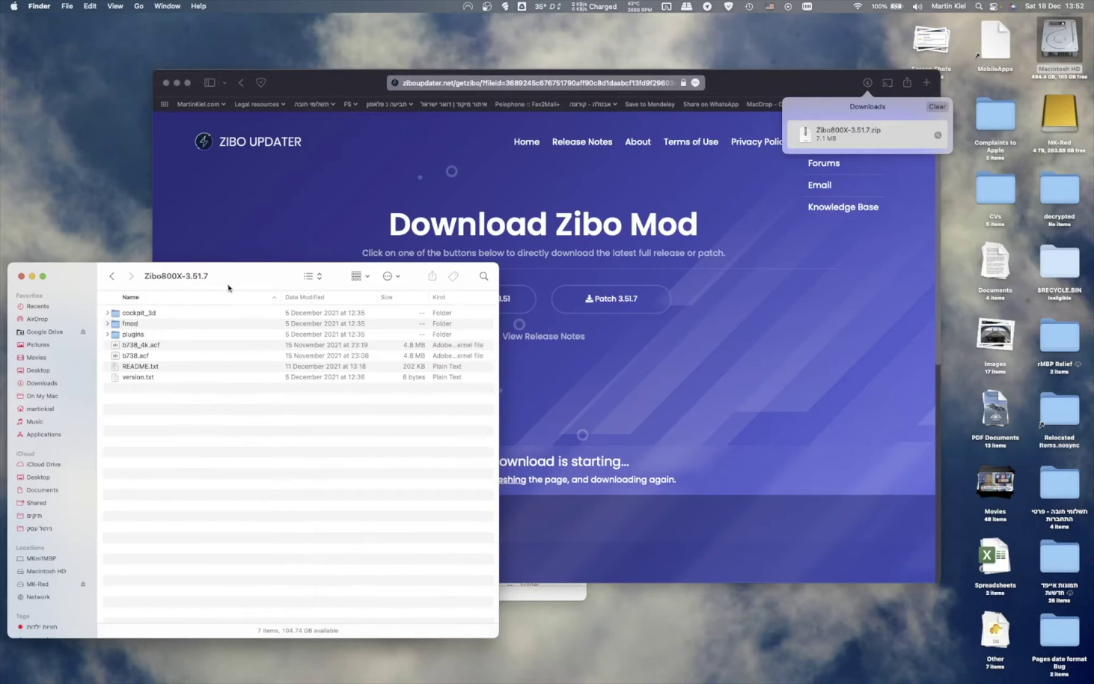
pyautogui.moveTo(244, 277); pyautogui.dragTo(633, 218)
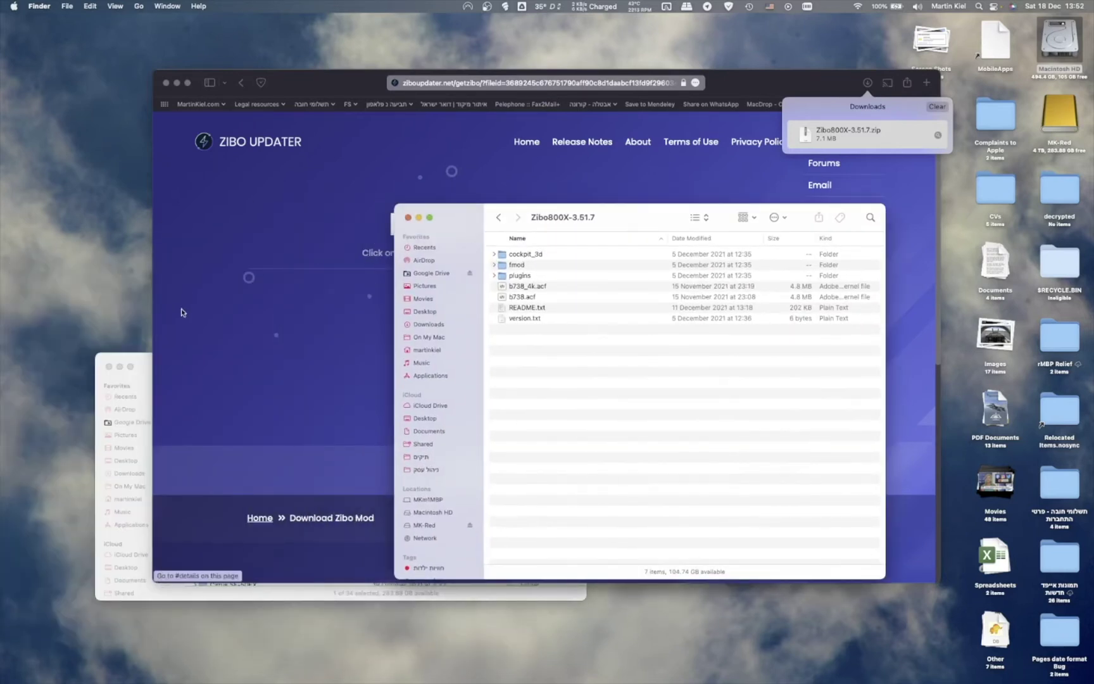
pyautogui.click(151, 368)
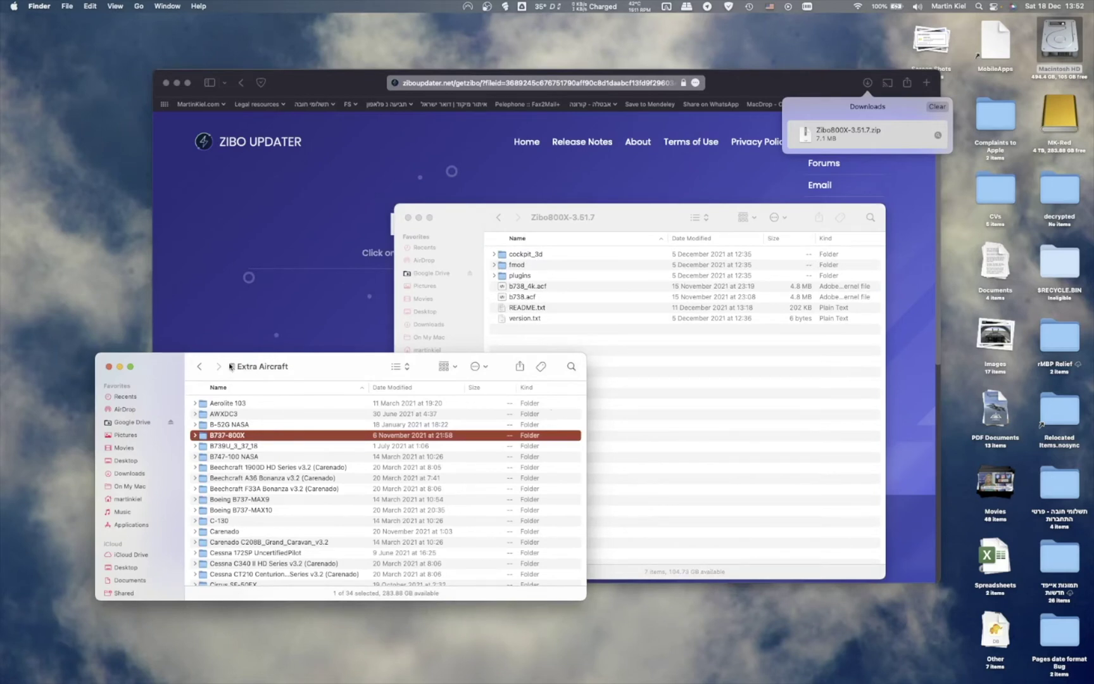
# Check the Extra Aircraft folder's full path, then close that window
pyautogui.moveTo(245, 373)
pyautogui.press('alt')
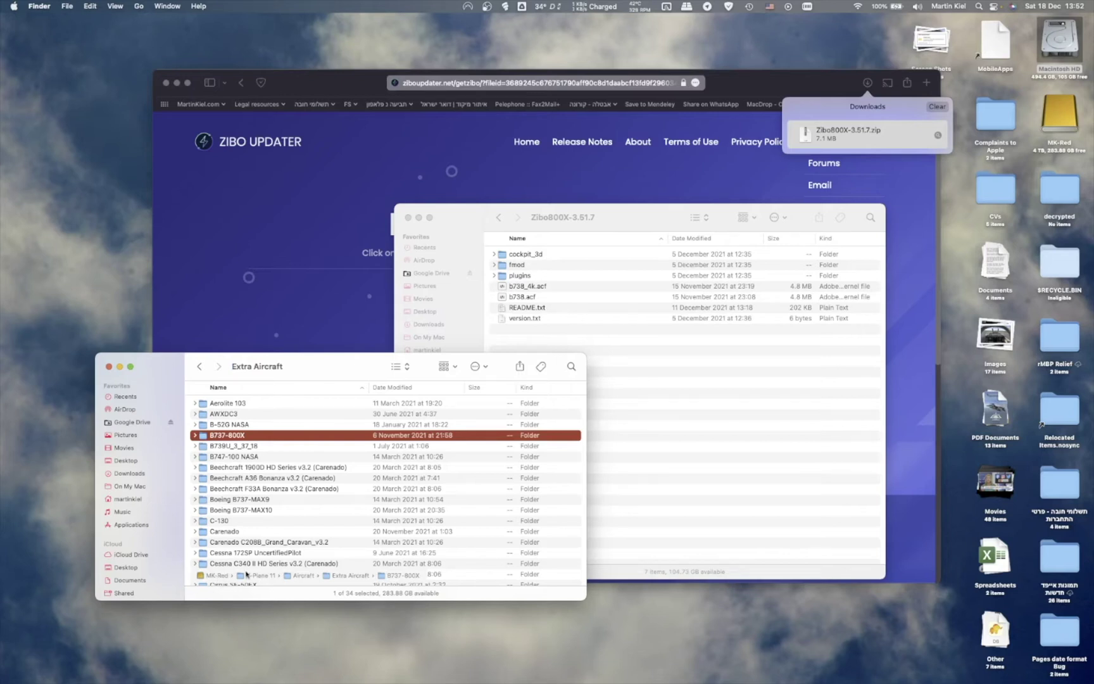
pyautogui.press('alt')
pyautogui.click(109, 367)
# Open a new window on MK-Red > X-Plane 11 > Extra Aircraft and select B737-800X
pyautogui.press('super+n')
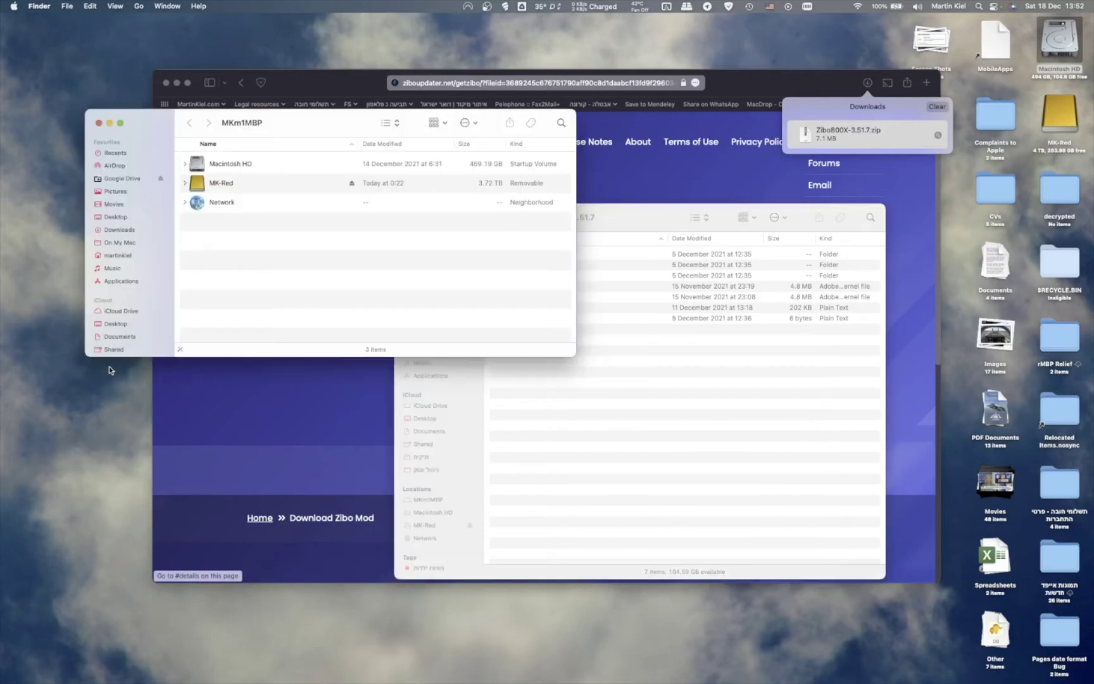
pyautogui.doubleClick(226, 181)
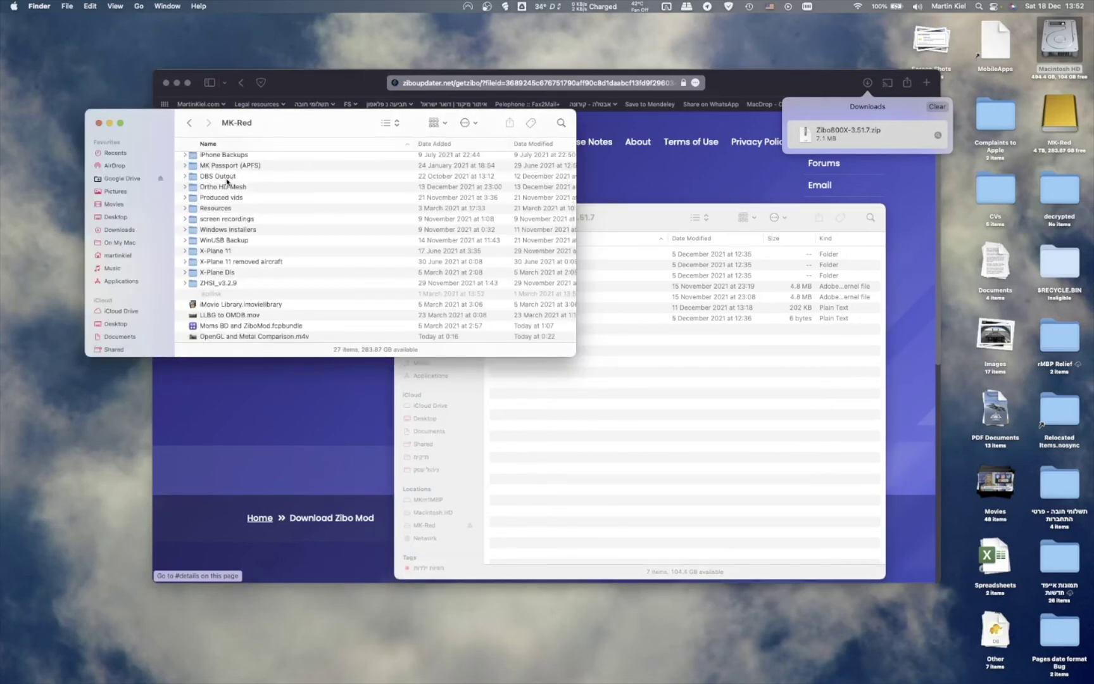
pyautogui.doubleClick(212, 250)
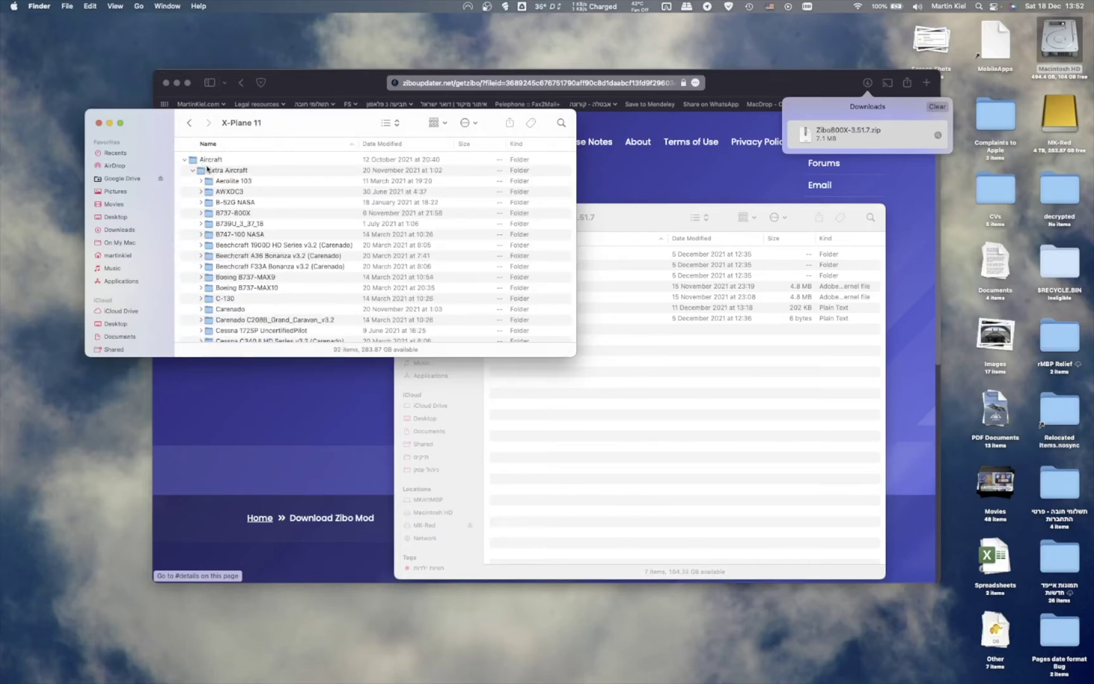
pyautogui.doubleClick(201, 175)
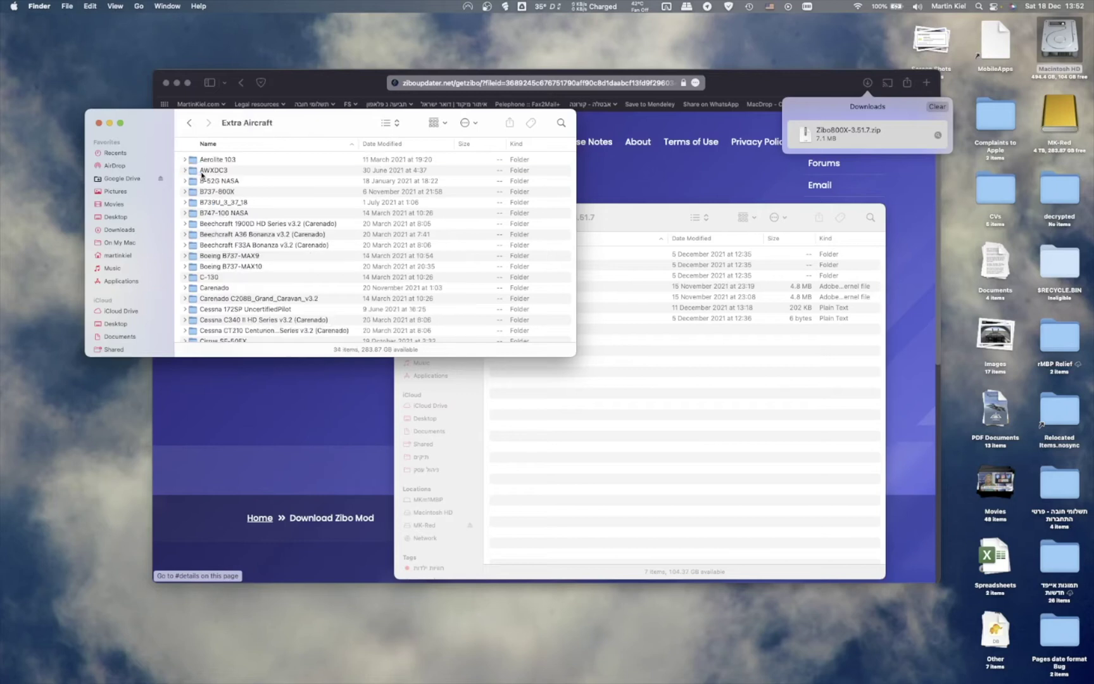
pyautogui.click(222, 194)
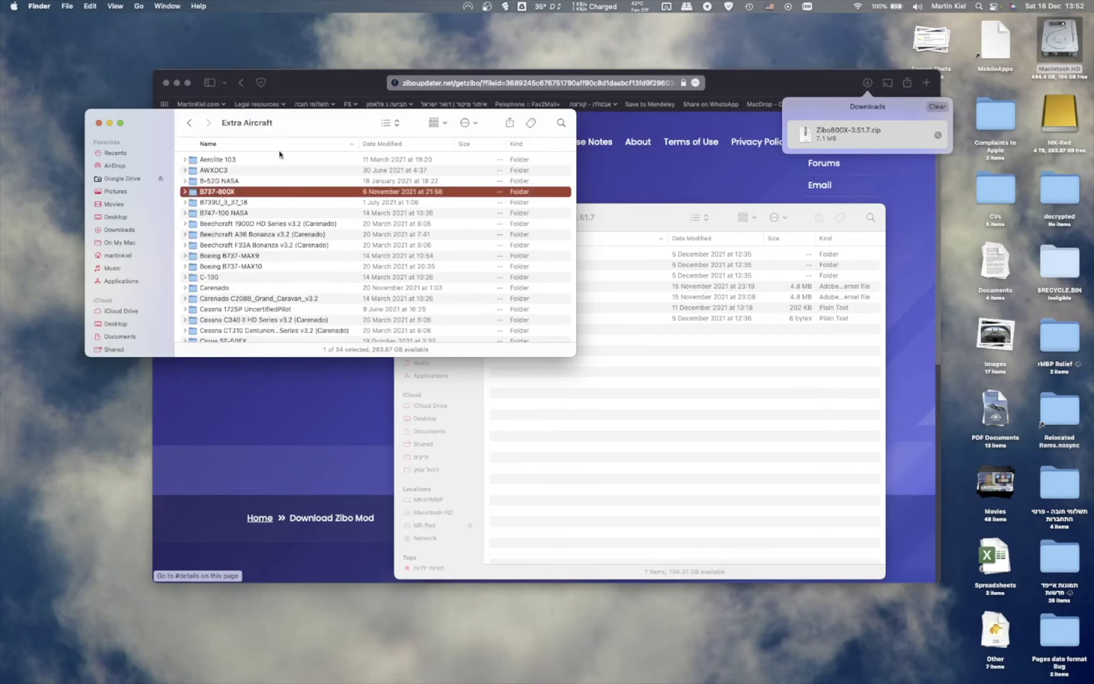
pyautogui.moveTo(316, 129); pyautogui.dragTo(260, 77)
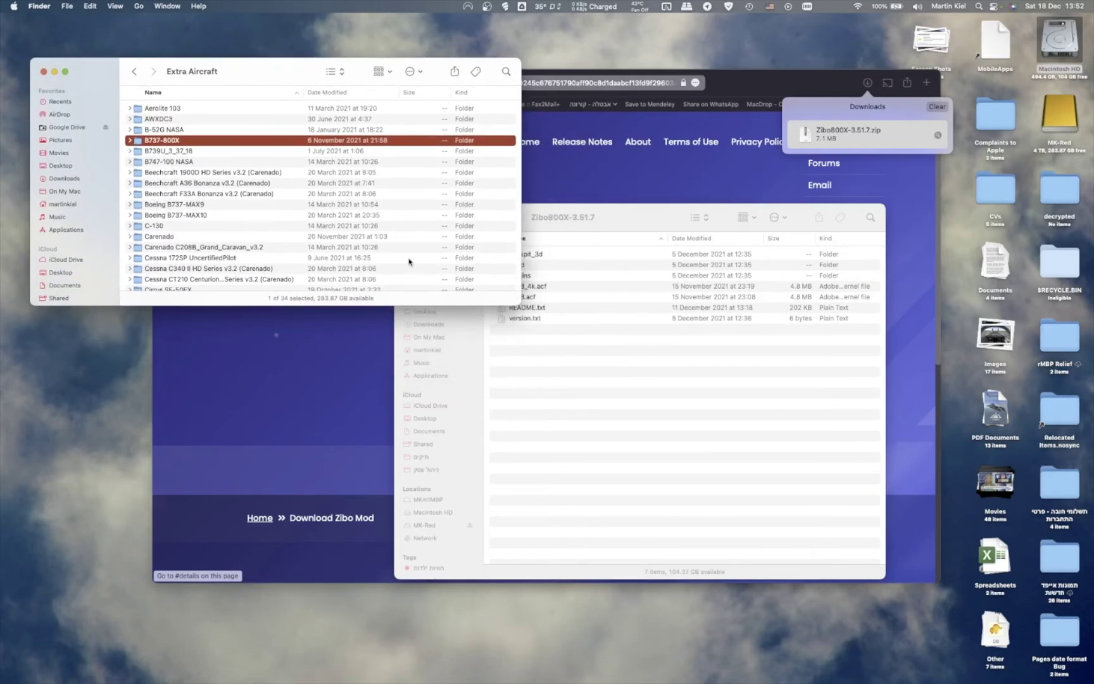
# Open B737-800X, select all seven patch items, collapse liveries and expand cockpit_3d
pyautogui.doubleClick(163, 146)
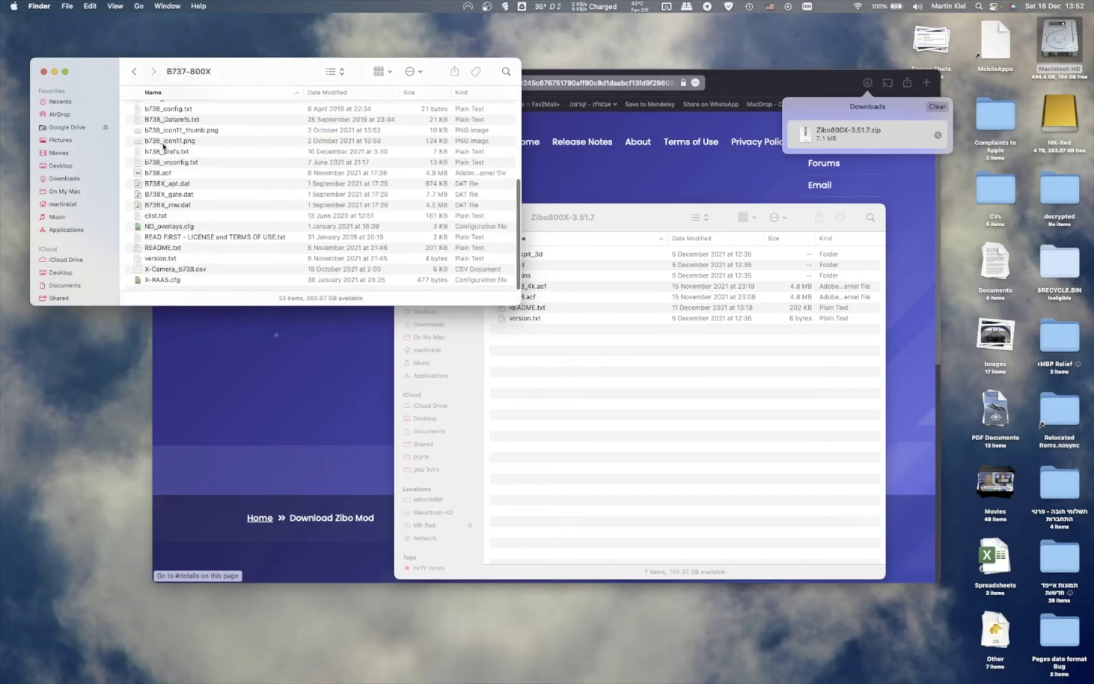
pyautogui.scroll(-10, 253, 190)
pyautogui.click(546, 380)
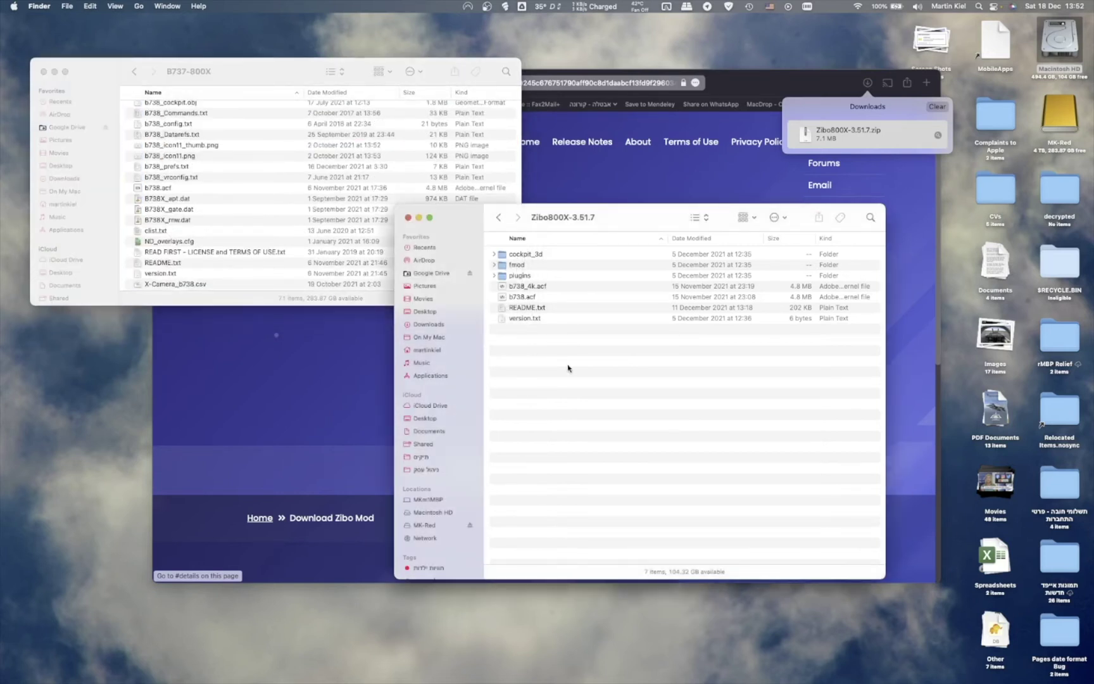
pyautogui.moveTo(569, 367); pyautogui.dragTo(504, 243)
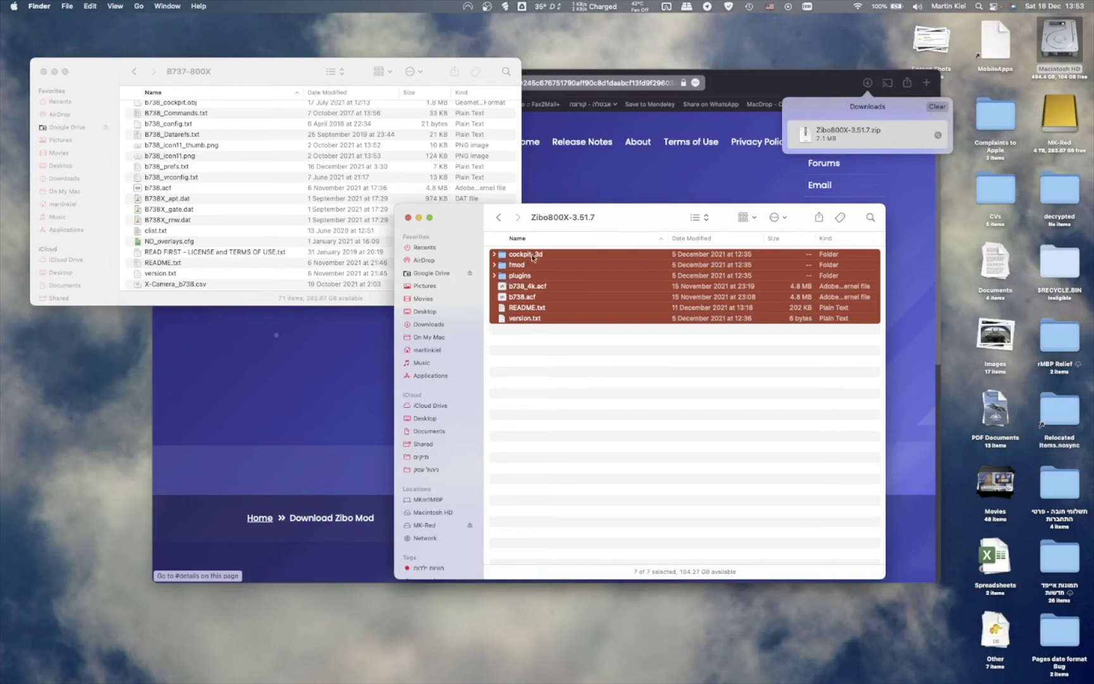
pyautogui.scroll(1, 266, 204)
pyautogui.scroll(15, 267, 204)
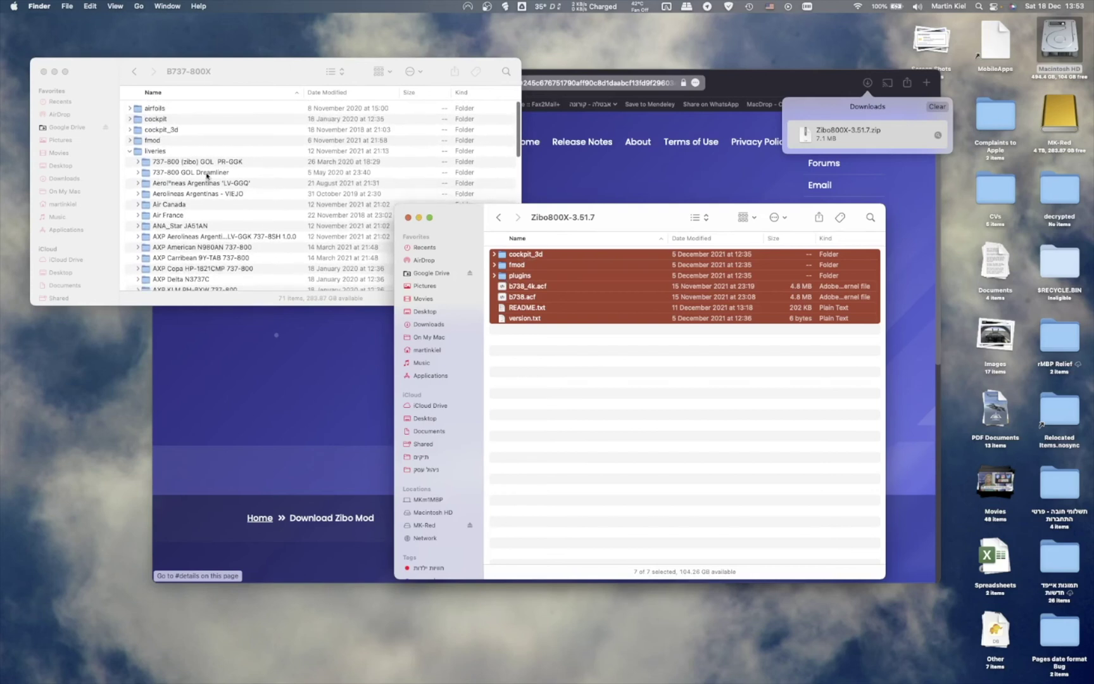
pyautogui.click(130, 153)
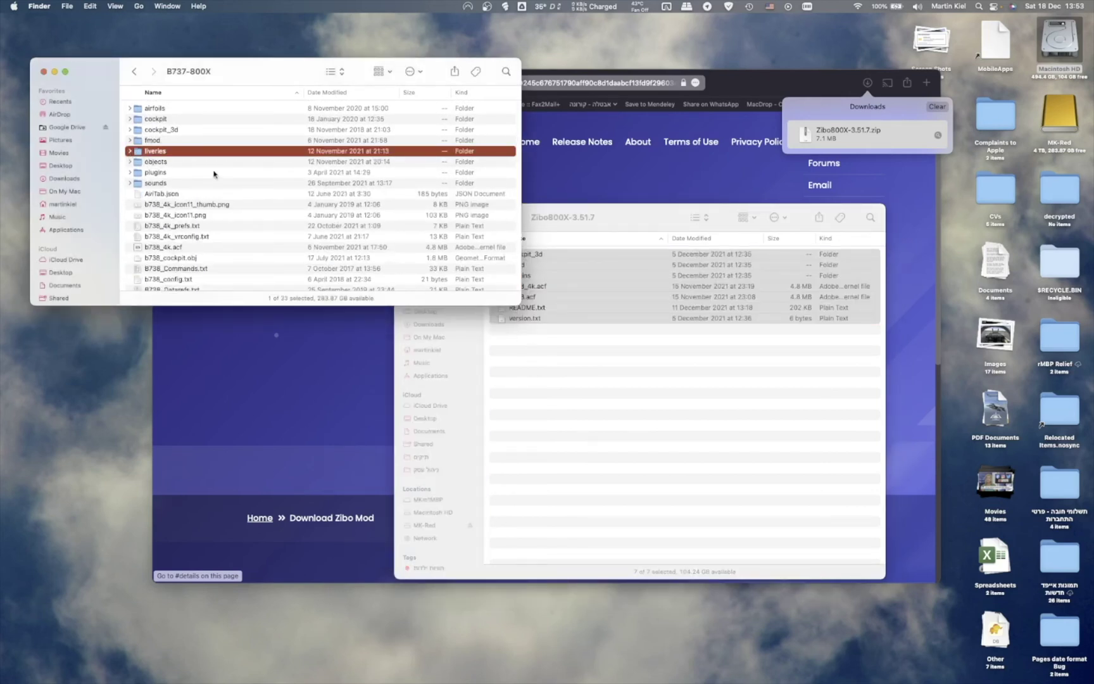
pyautogui.click(129, 129)
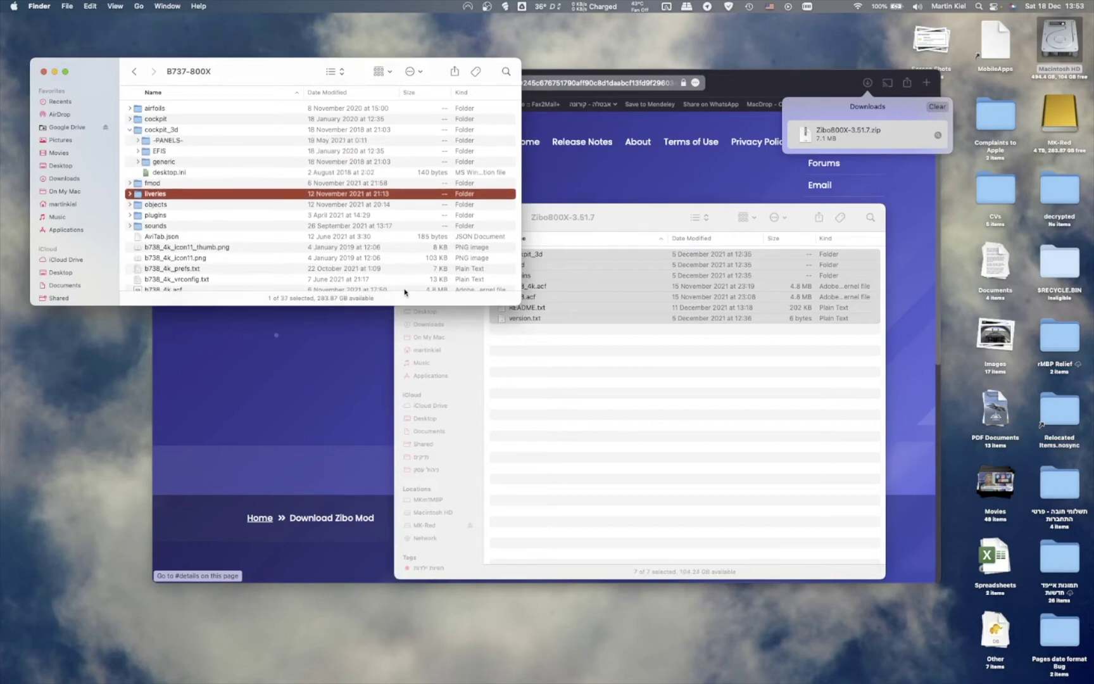
# Copy the seven patch items into B737-800X, merging them with the existing folders
pyautogui.click(569, 386)
pyautogui.click(494, 254)
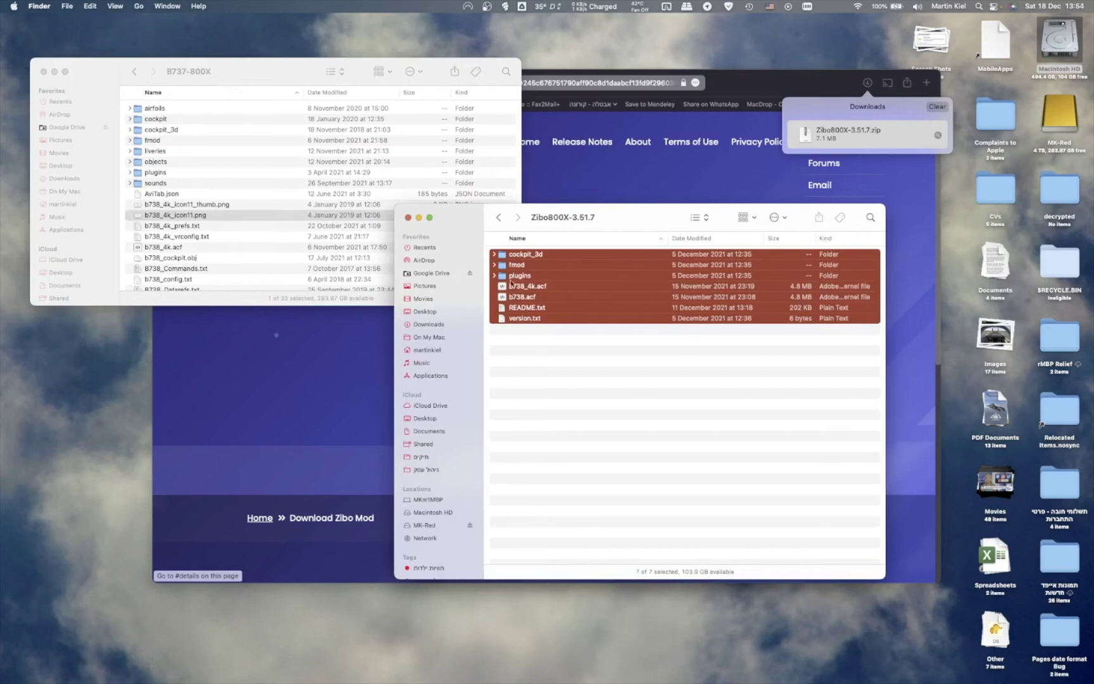
pyautogui.moveTo(510, 283); pyautogui.dragTo(277, 208)
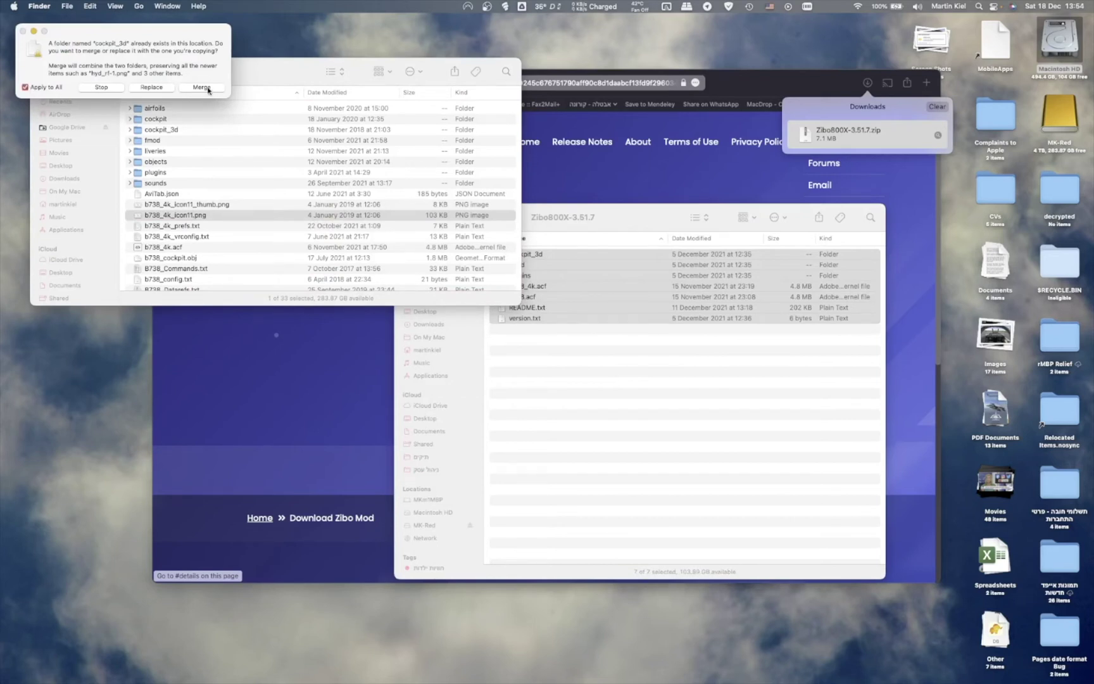
pyautogui.click(201, 87)
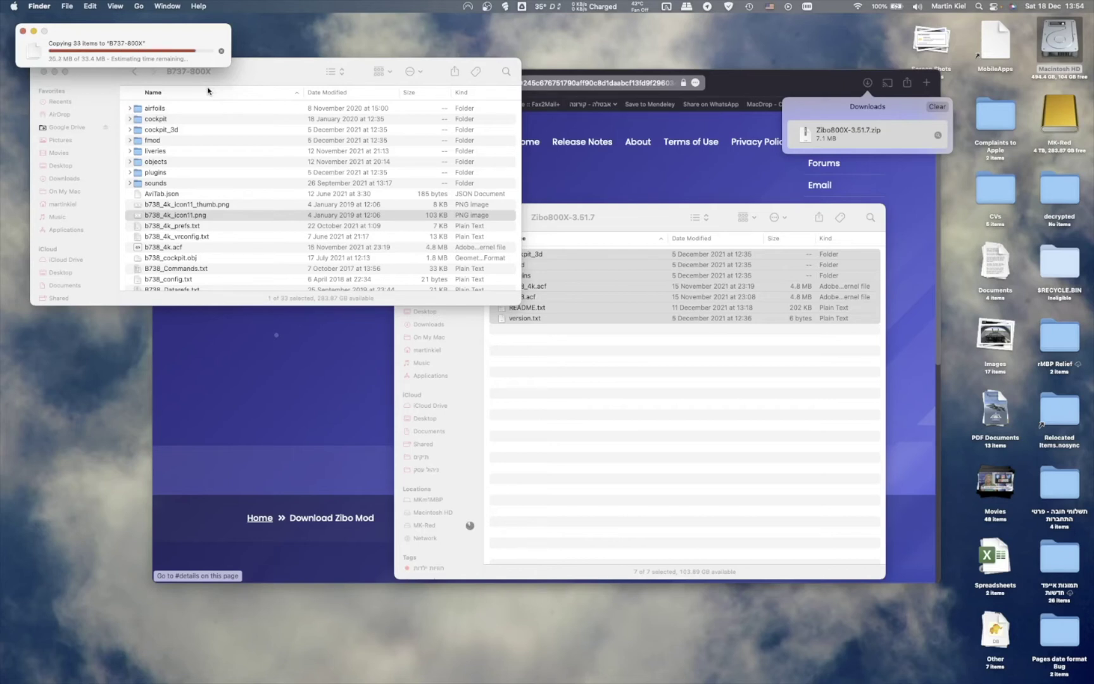
pyautogui.click(606, 372)
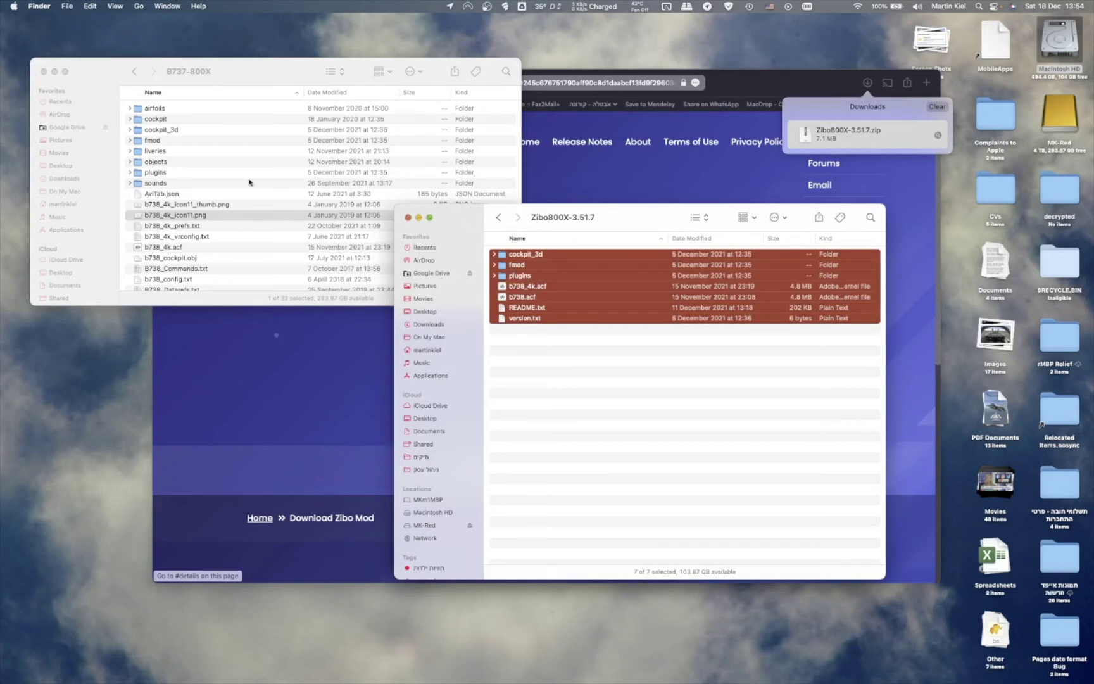
# Launch Terminal through a Spotlight search for TERM
pyautogui.click(260, 71)
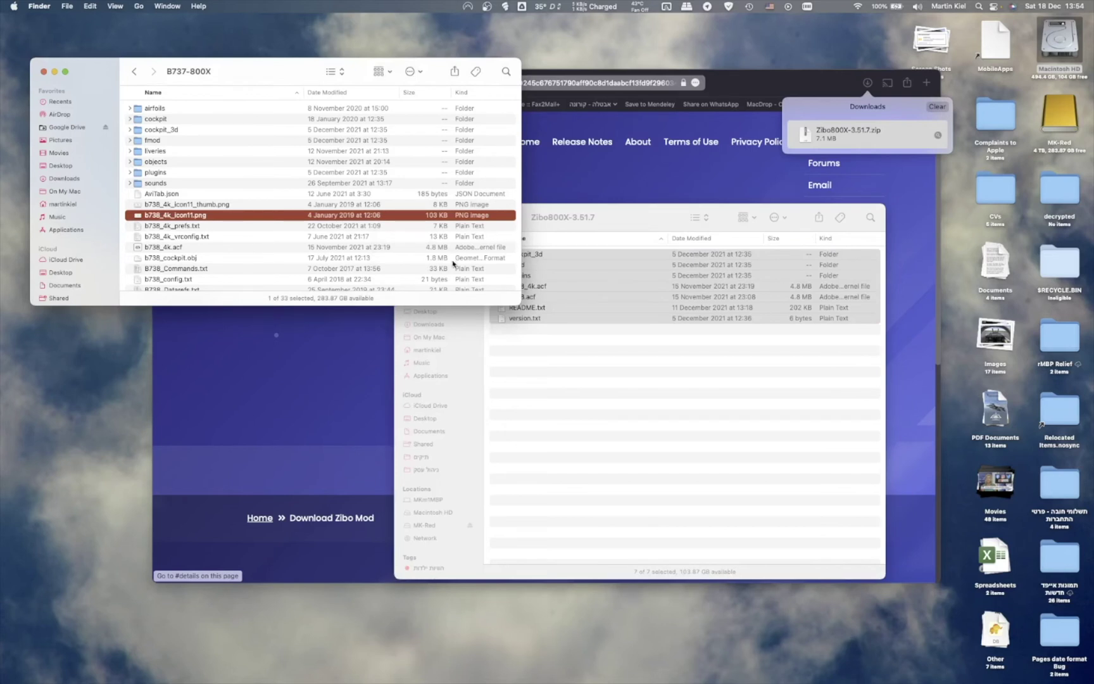
pyautogui.press('super+space')
pyautogui.write('TERM')
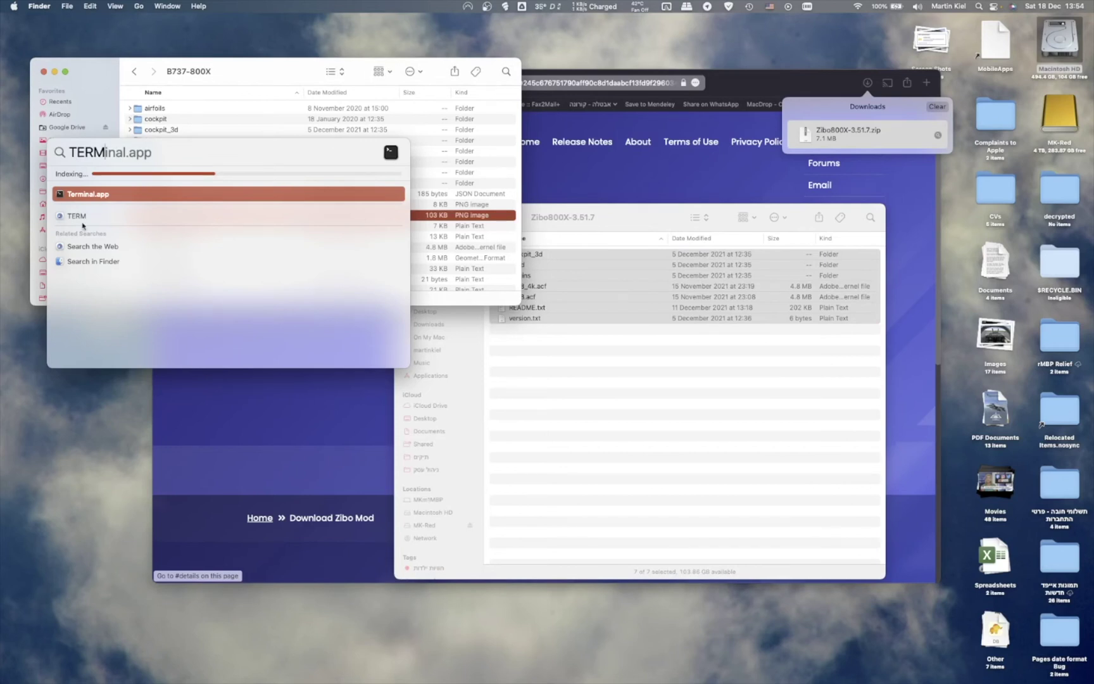
pyautogui.press('Return')
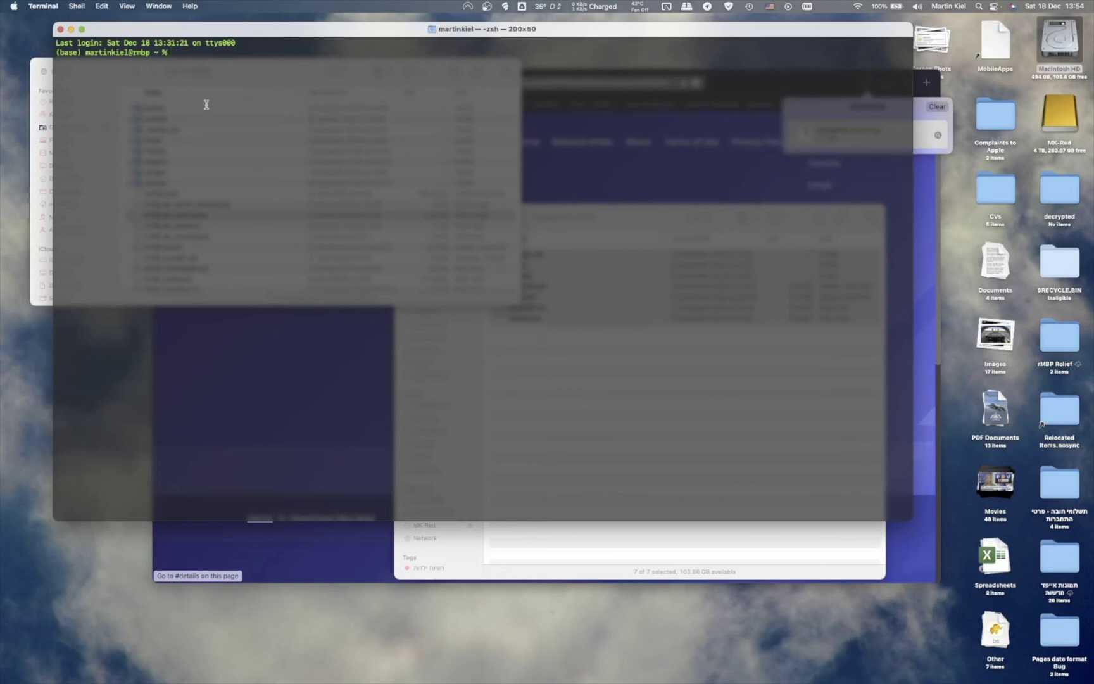
# Compose xattr -r -d com.apple.quarantine followed by the B737-800X folder path, without running it
pyautogui.write('xattr -r -d')
pyautogui.write('com.apple.quarantine')
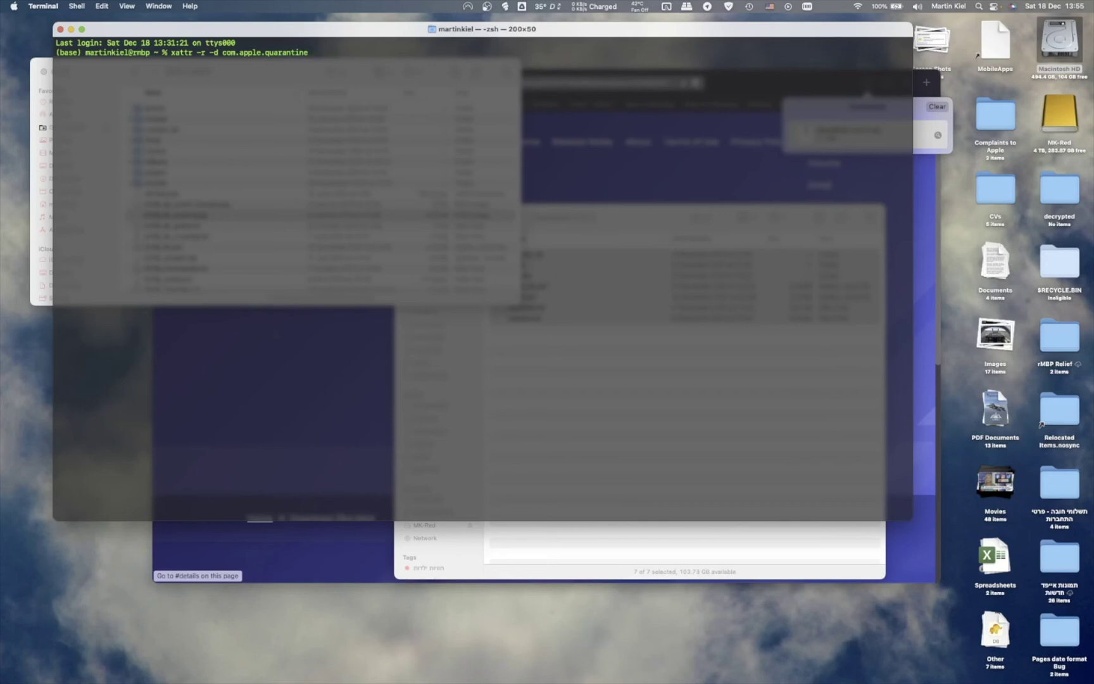
pyautogui.moveTo(285, 31); pyautogui.dragTo(423, 49)
pyautogui.write('/')
pyautogui.press('BackSpace')
pyautogui.click(111, 70)
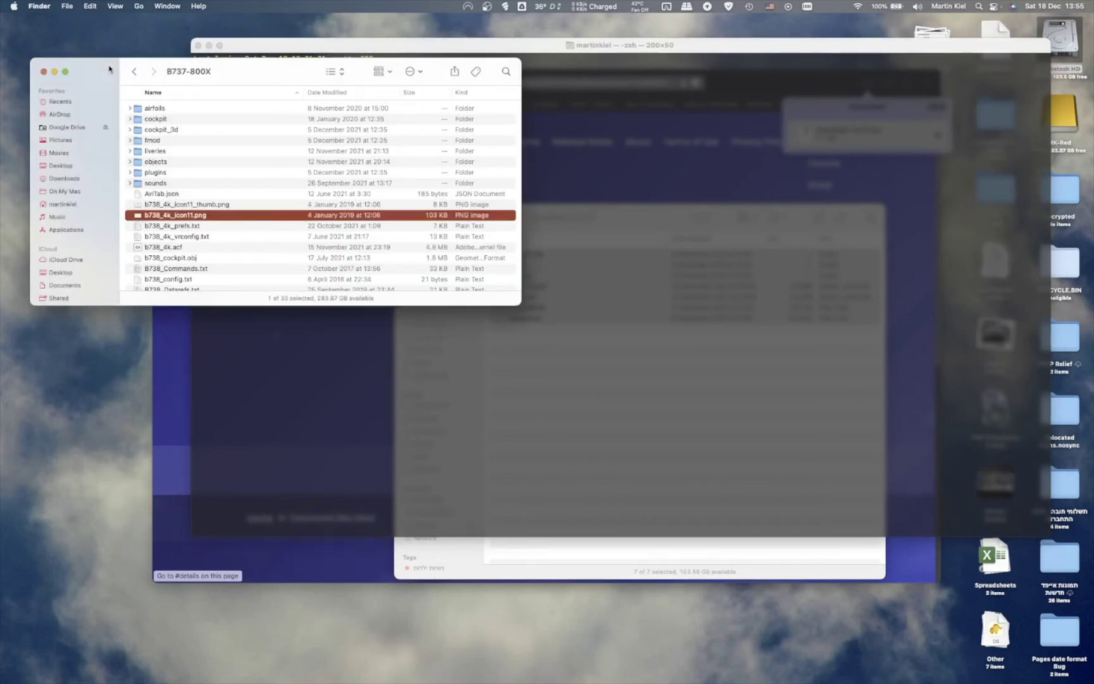
pyautogui.moveTo(170, 73)
pyautogui.moveTo(170, 73); pyautogui.dragTo(315, 94)
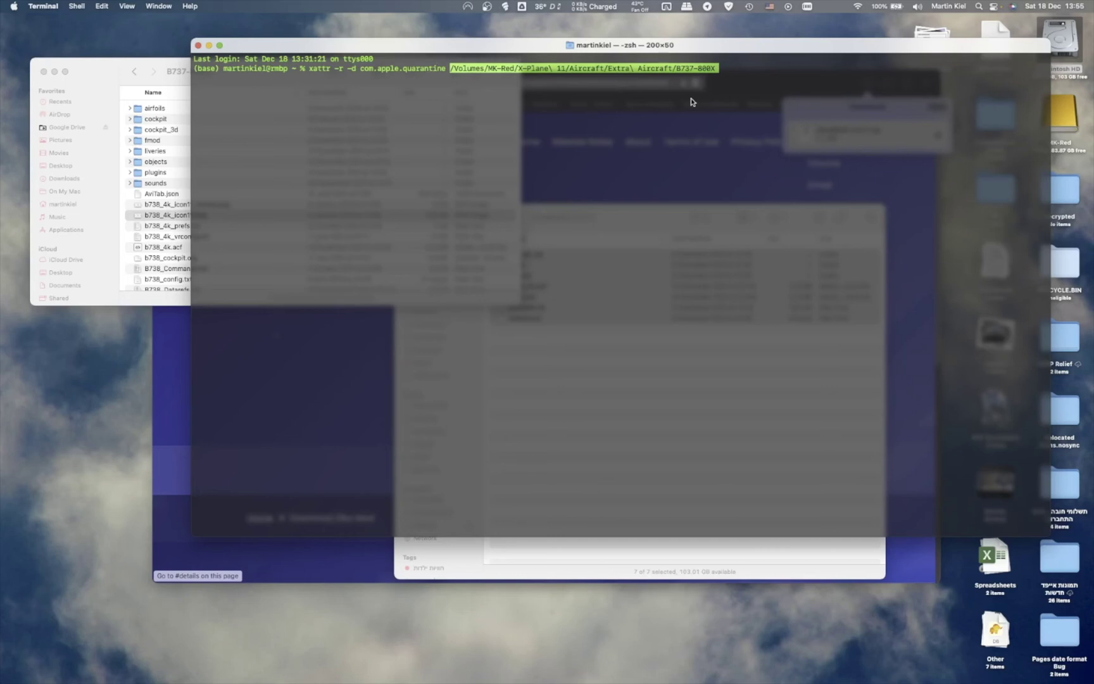
# Run the xattr command, get permission-denied errors on xlua files, and begin a sudo retry
pyautogui.press('Return')
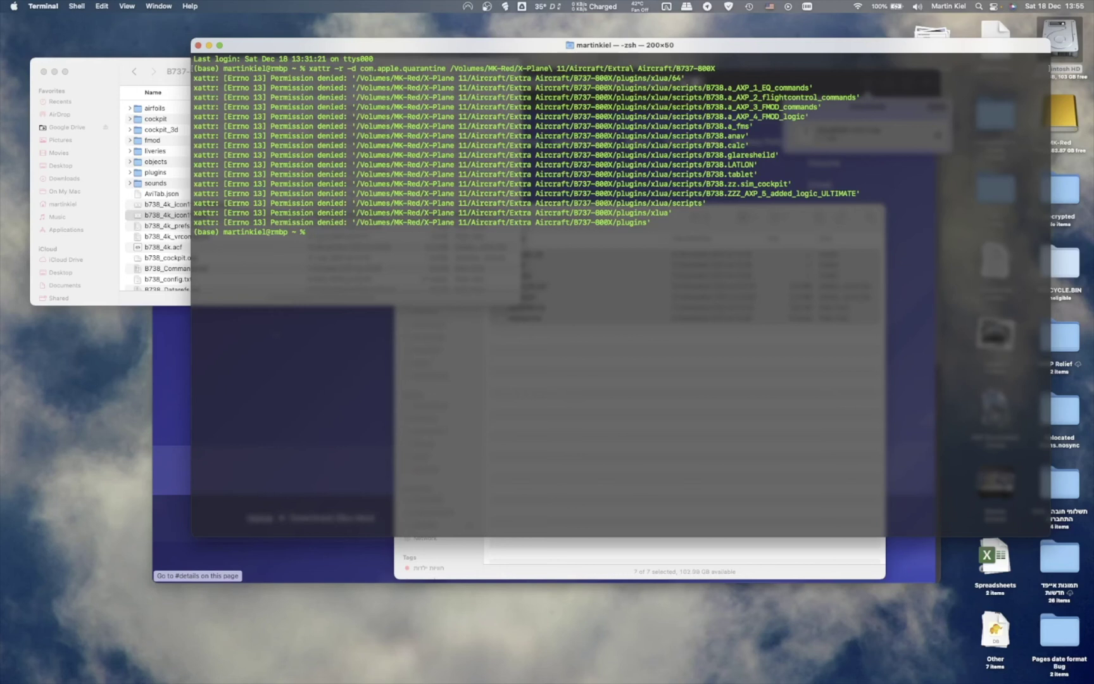
pyautogui.write('sudo xattr -r -d com.apple.quara')
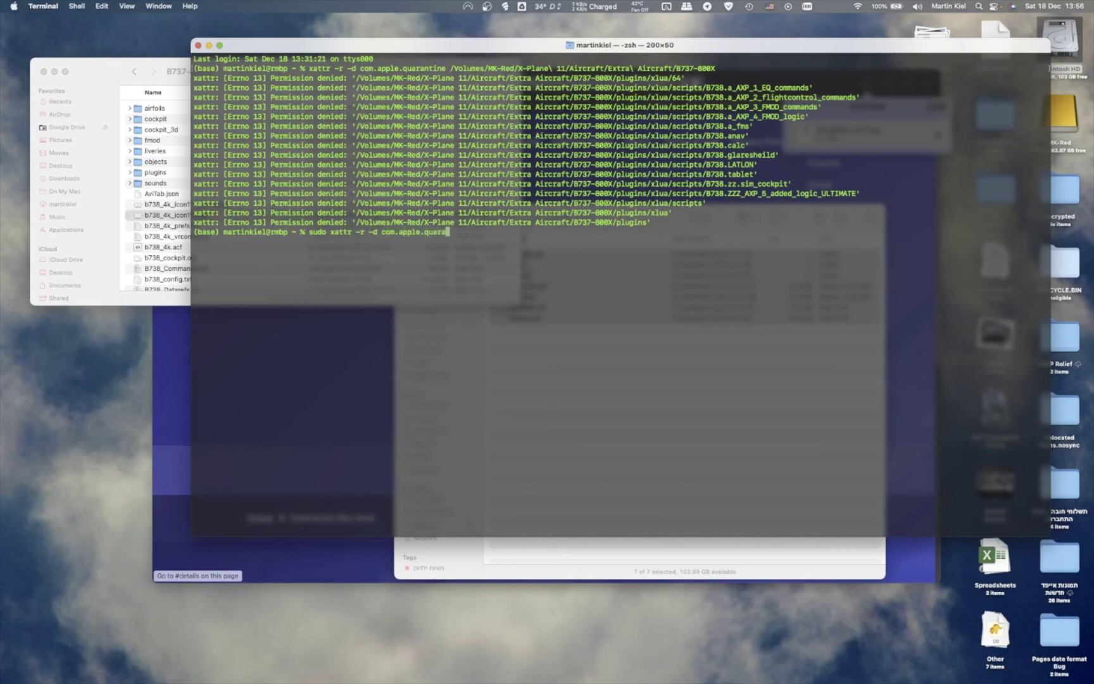
pyautogui.write('ntine /')
# Add the B737-800X path, run the sudo xattr command with the admin password, and close Terminal
pyautogui.click(171, 74)
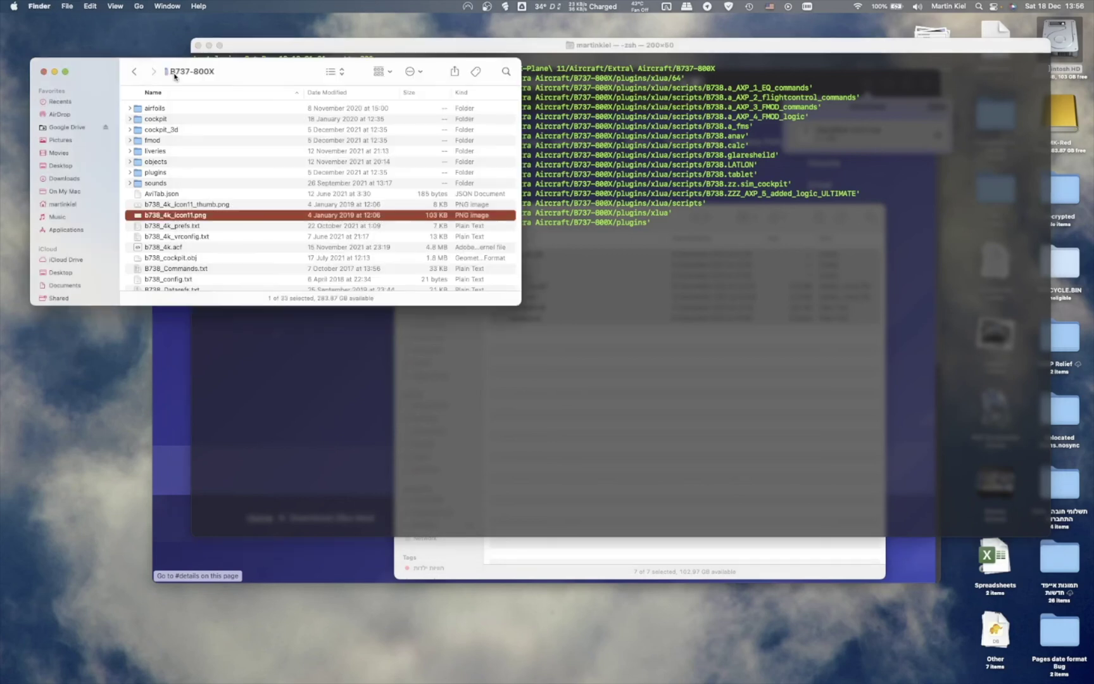
pyautogui.moveTo(170, 74); pyautogui.dragTo(557, 307)
pyautogui.click(557, 306)
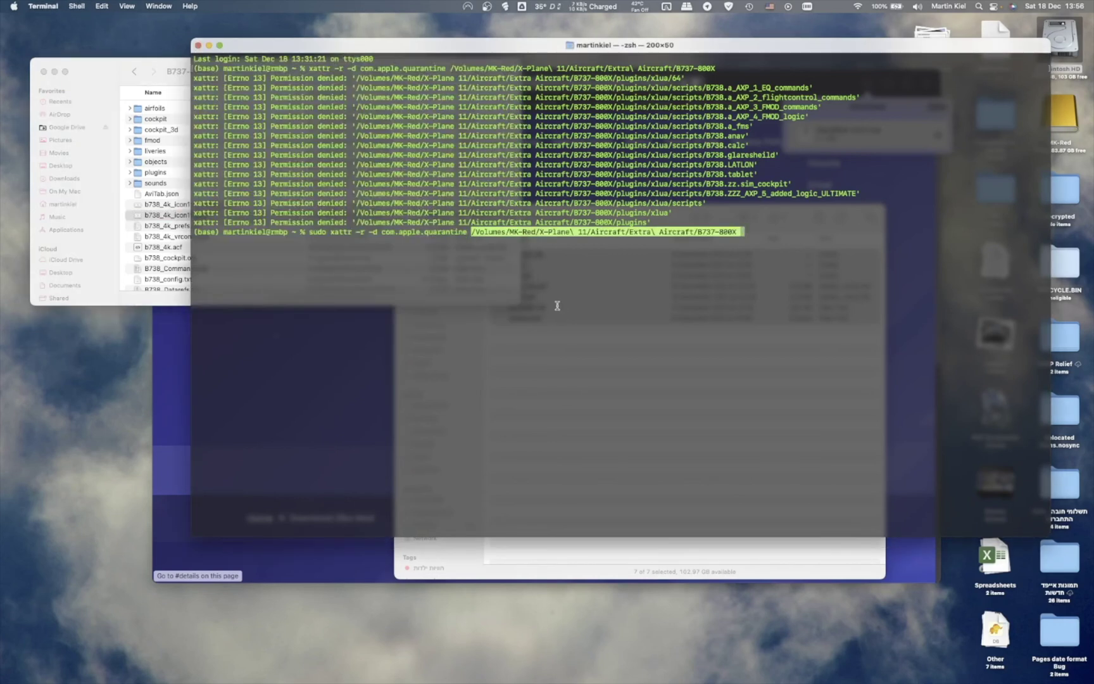
pyautogui.press('Return')
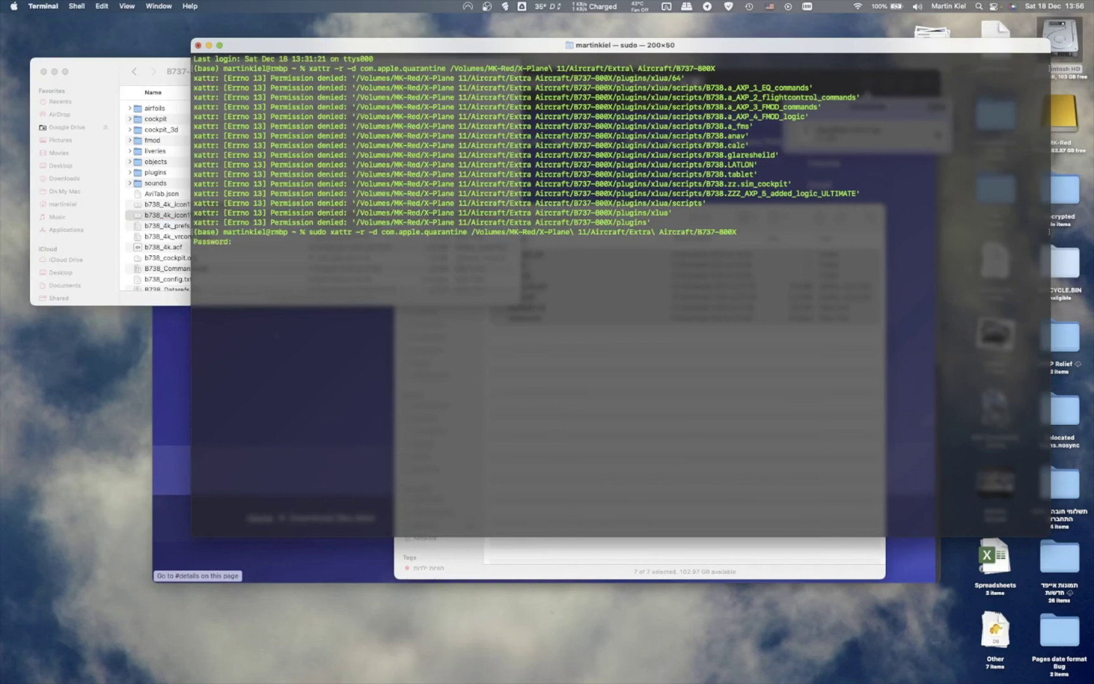
pyautogui.press('Return')
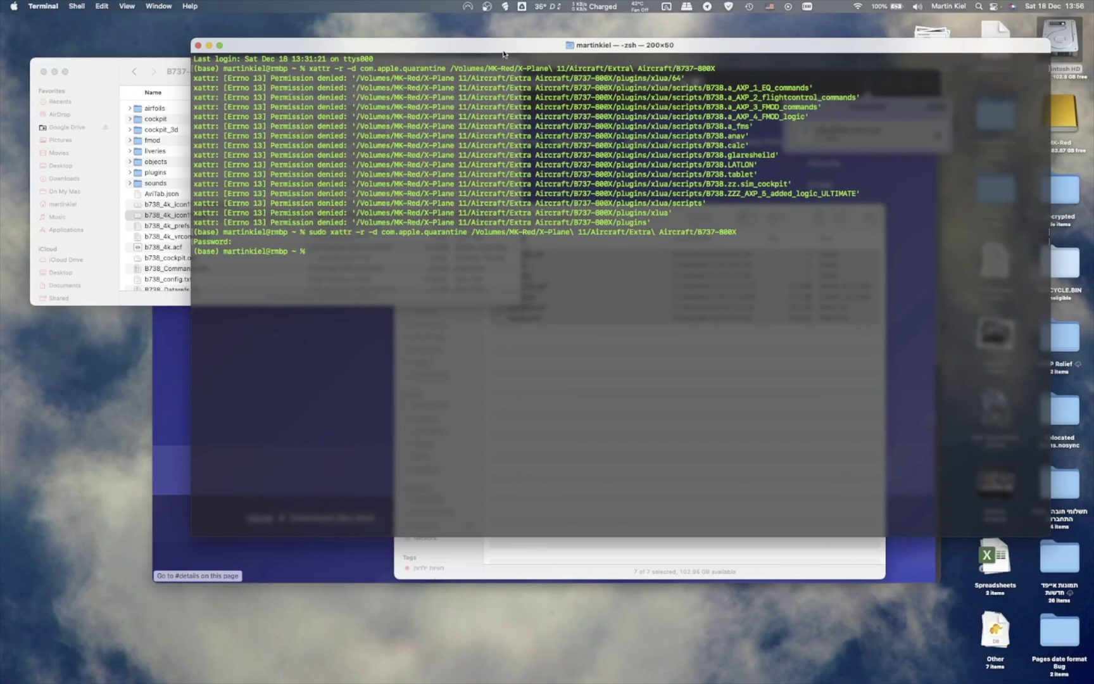
pyautogui.click(198, 46)
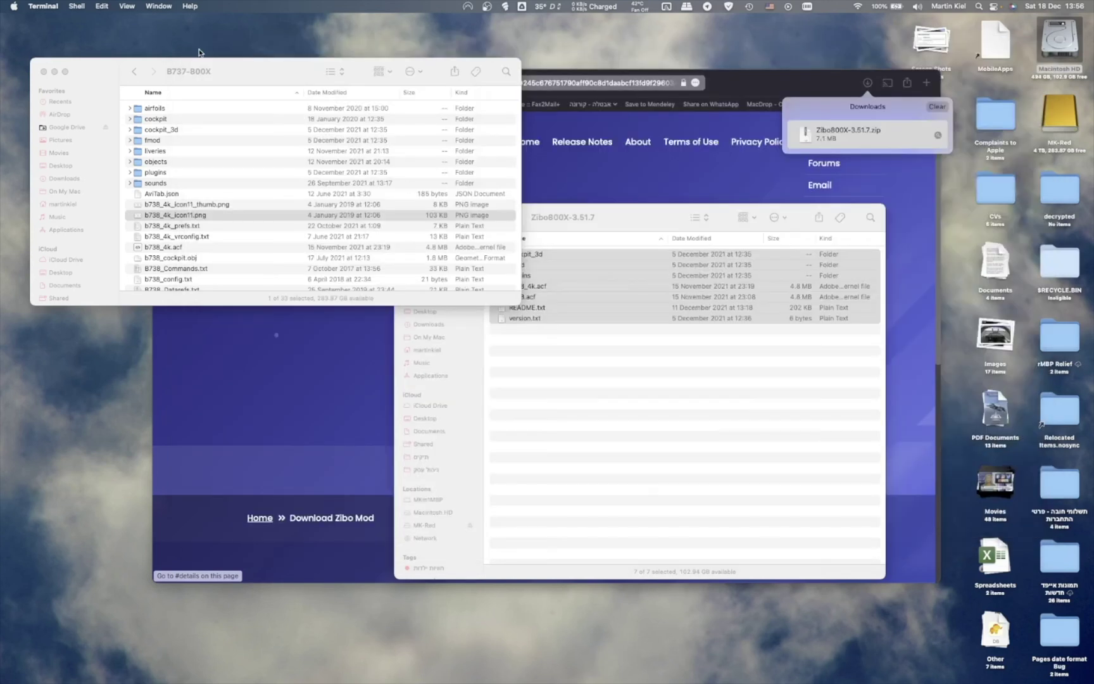
# Bring Safari's Zibo download page to the front and nudge its window slightly down
pyautogui.click(850, 88)
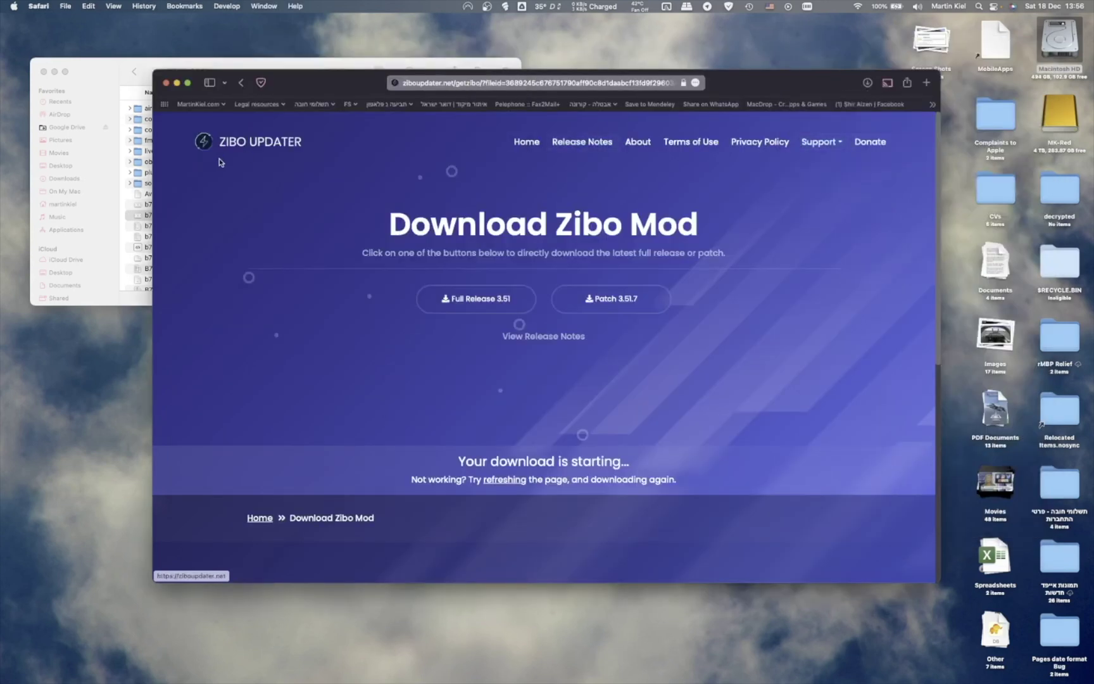
pyautogui.moveTo(359, 88); pyautogui.dragTo(351, 113)
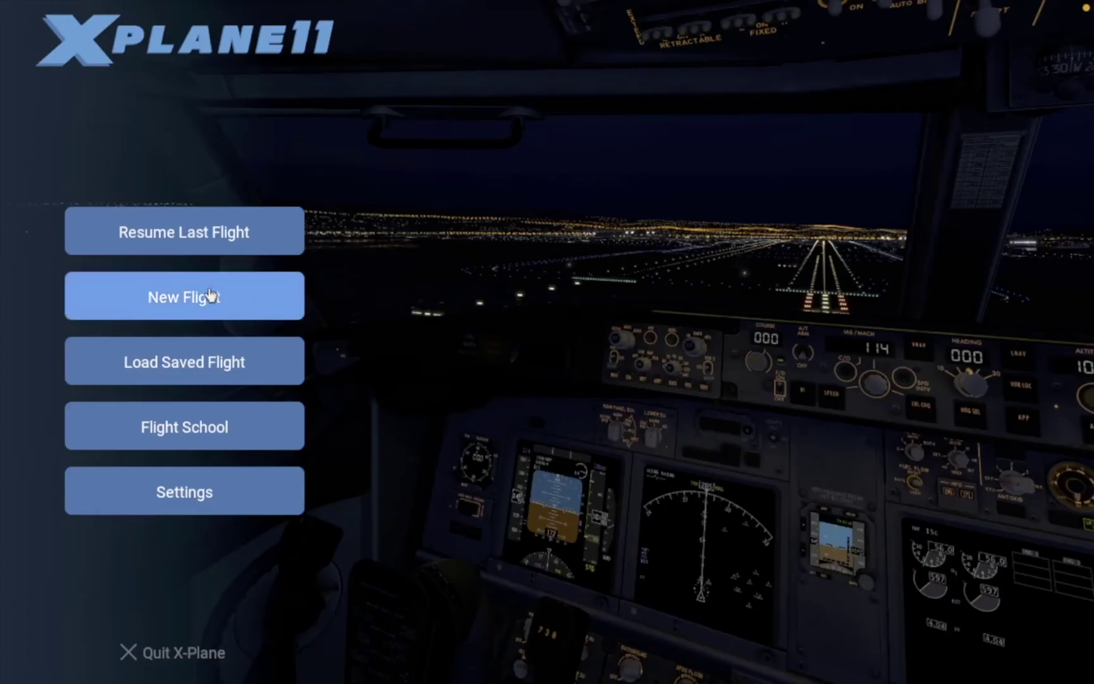
# Start a Boeing 737-800X flight at Schiphol gate A33 and confirm the tablet shows release V3.51.7
pyautogui.click(210, 295)
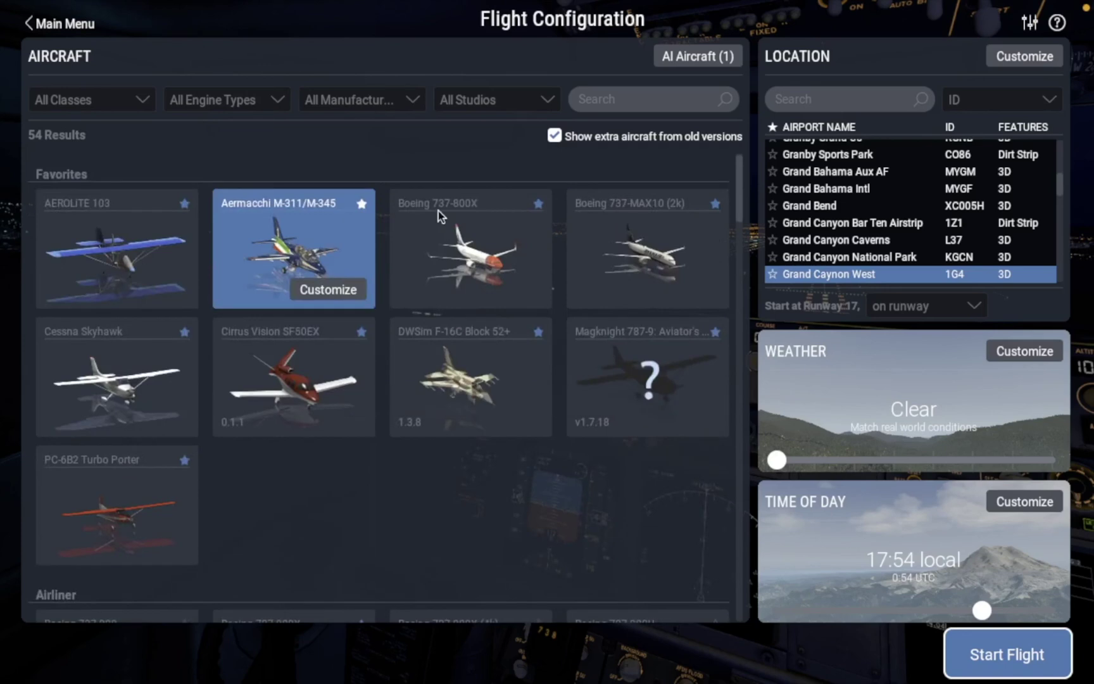
pyautogui.doubleClick(439, 211)
pyautogui.click(554, 425)
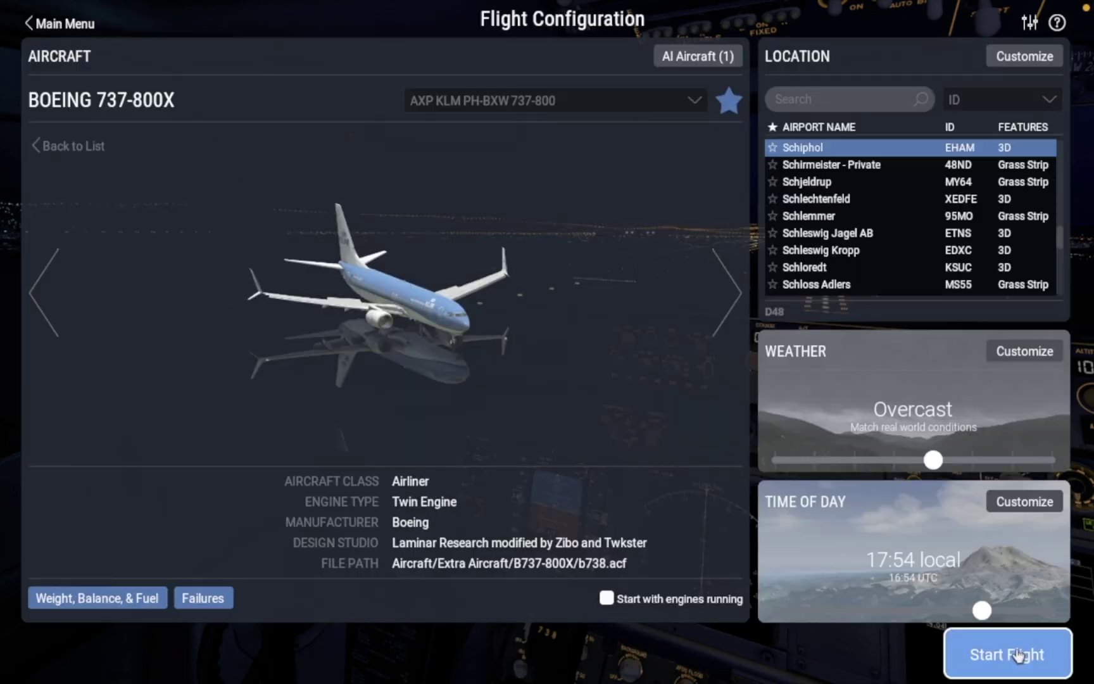
pyautogui.click(1017, 655)
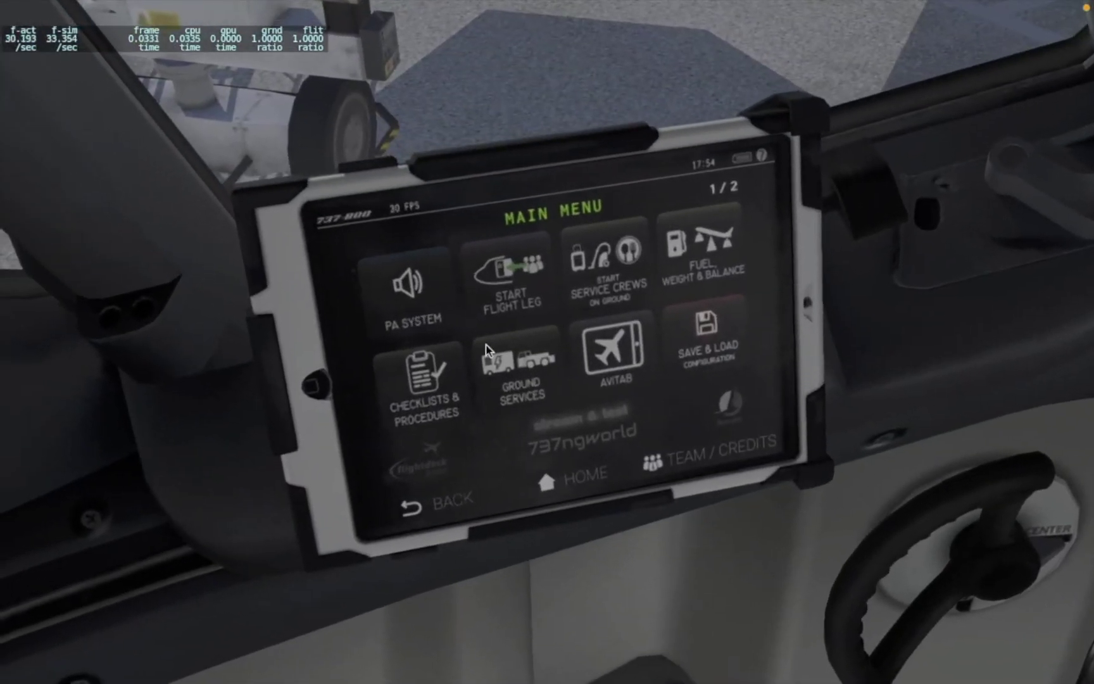
pyautogui.click(763, 159)
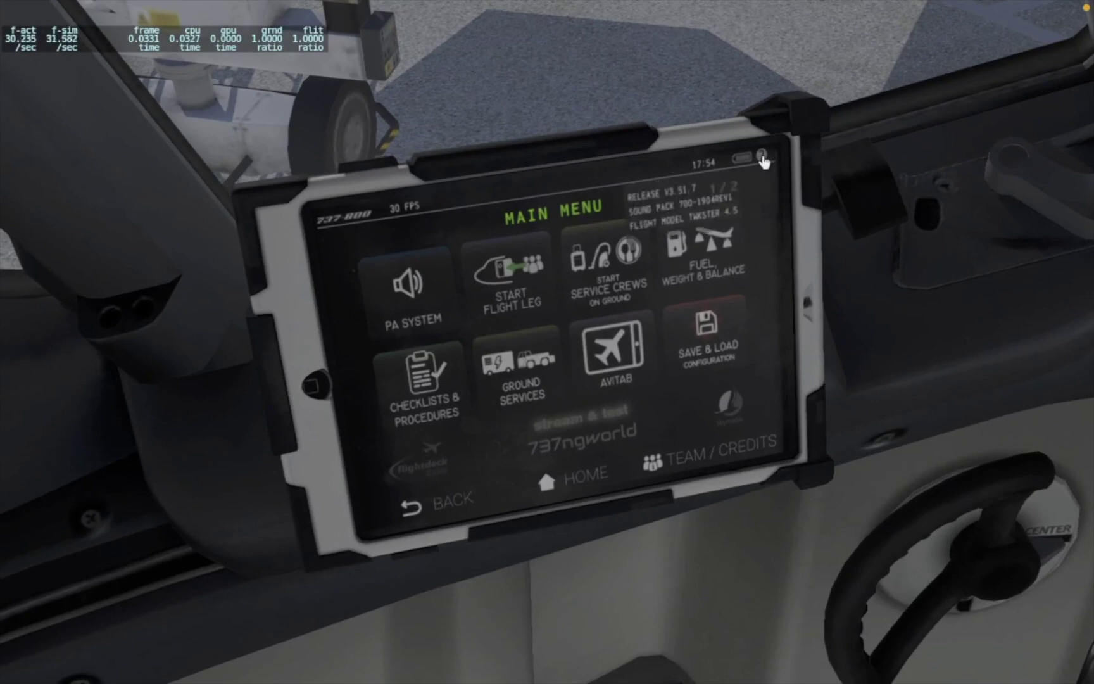